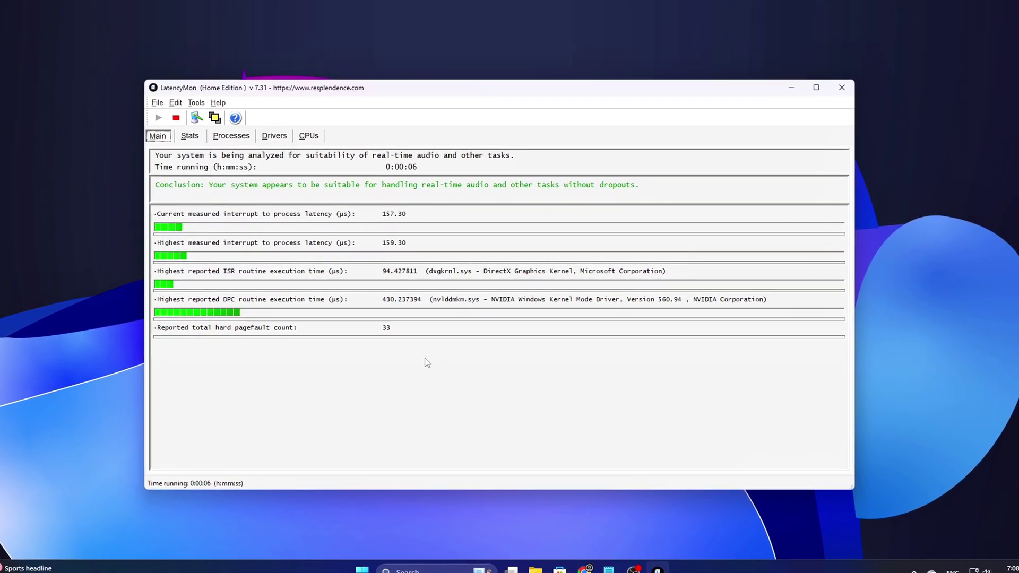
Step: Sort LatencyMon's Drivers table by DPC count, highest counts first
{"action": "left_click", "coordinate": [260, 131]}
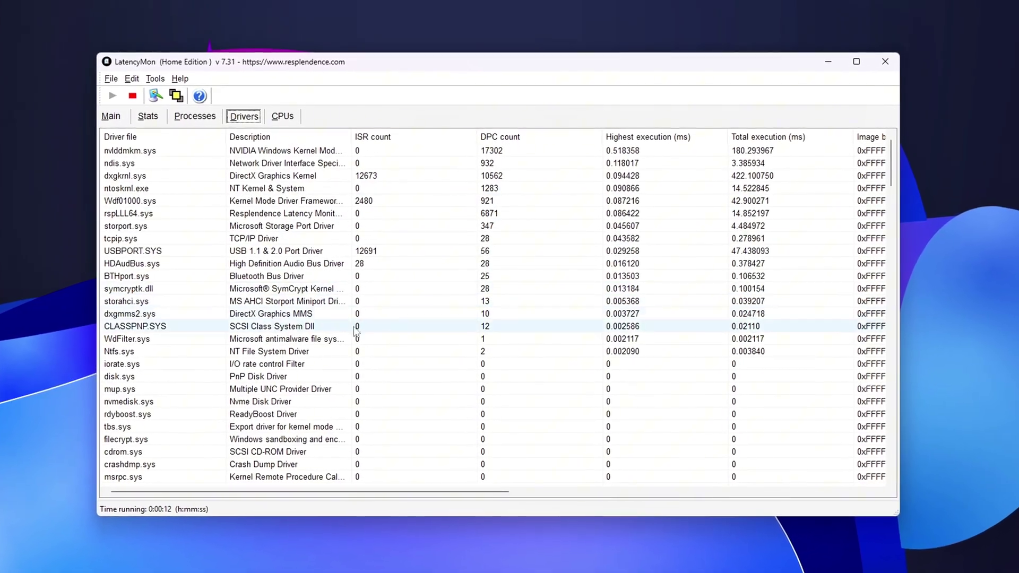
{"action": "left_click", "coordinate": [503, 137]}
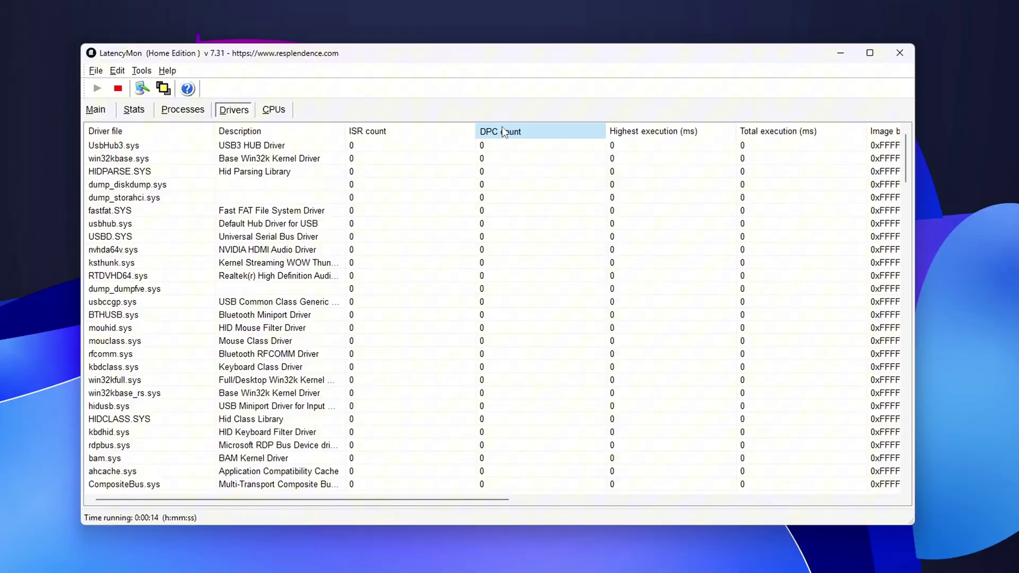
{"action": "left_click", "coordinate": [503, 132]}
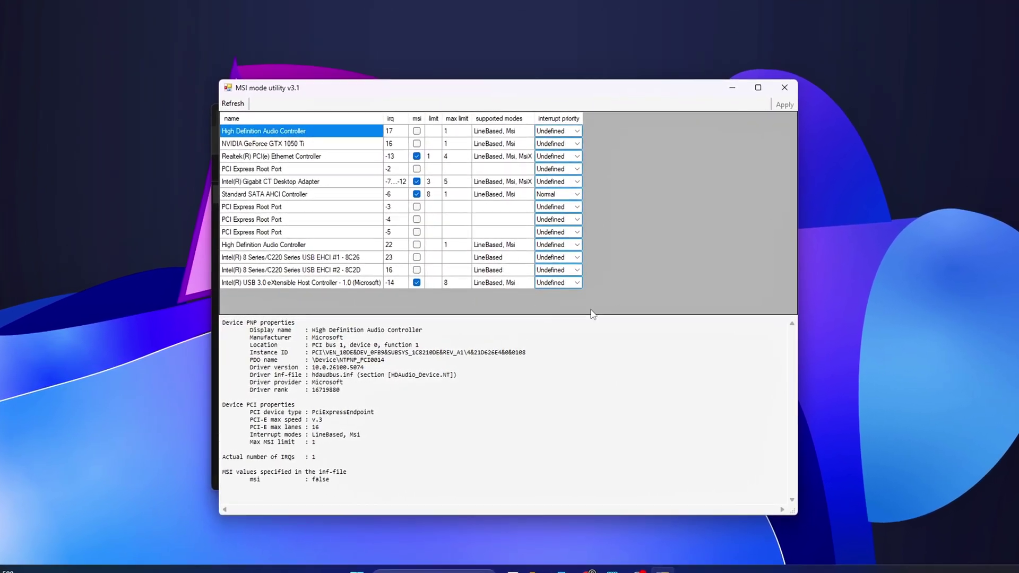
Step: Select the Intel USB 3.0 eXtensible Host Controller and leave its interrupt priority Undefined
{"action": "left_click", "coordinate": [345, 253]}
{"action": "left_click", "coordinate": [429, 281]}
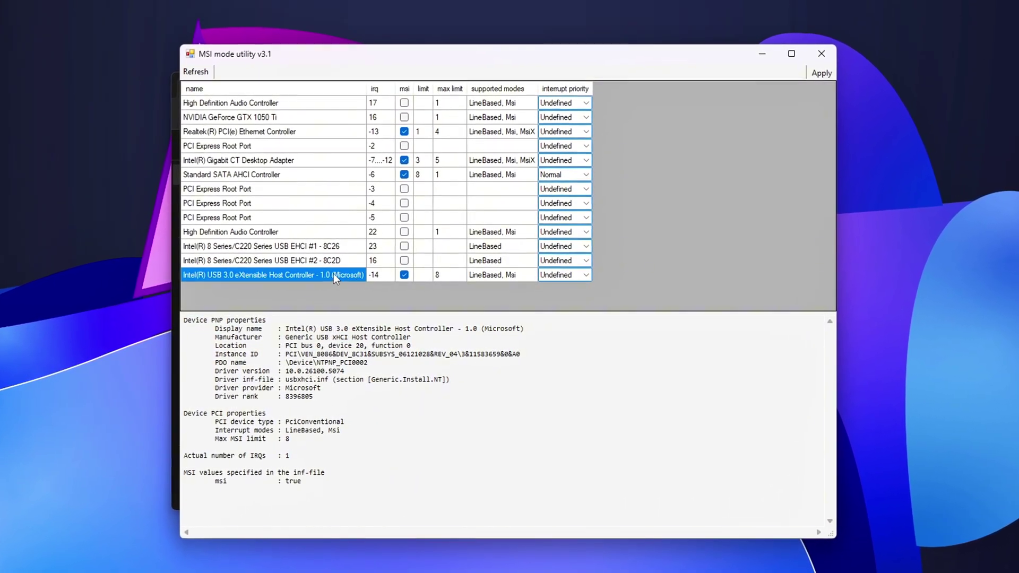
{"action": "left_click", "coordinate": [572, 279]}
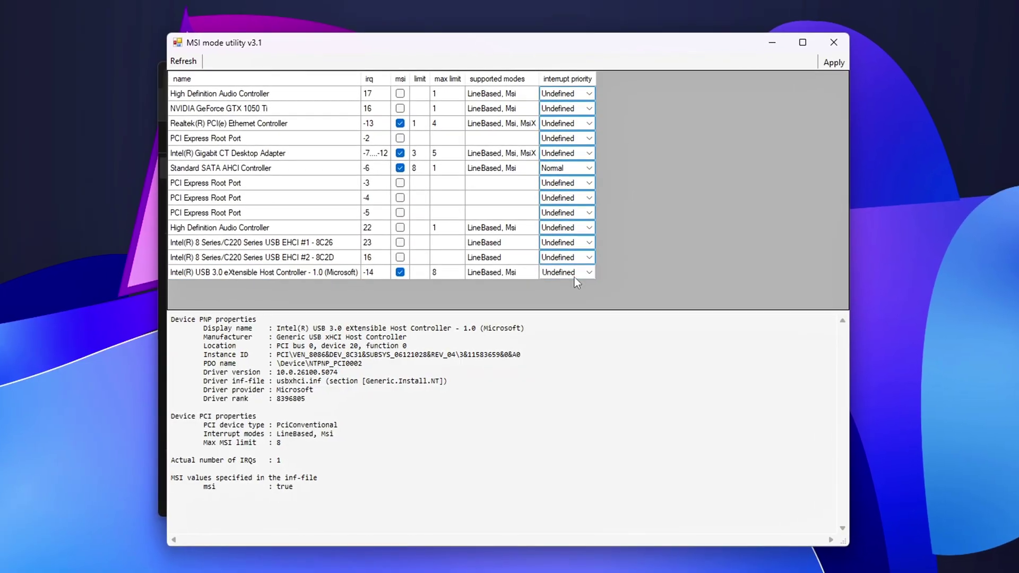
{"action": "left_click", "coordinate": [575, 277]}
{"action": "left_click", "coordinate": [569, 280]}
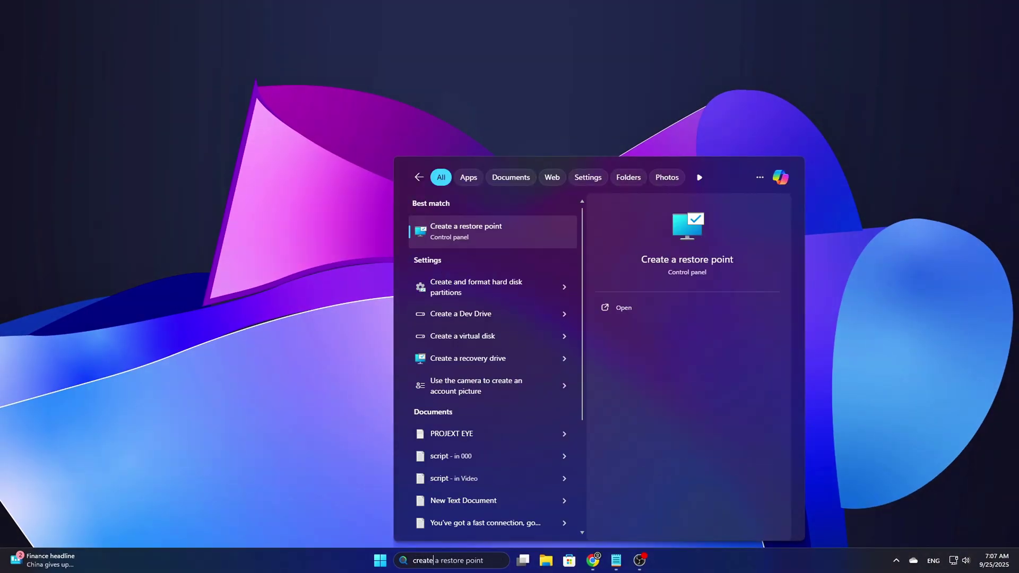
Step: Open System Protection from the 'create a restore point' search result and start creating a restore point
{"action": "key", "text": "Return"}
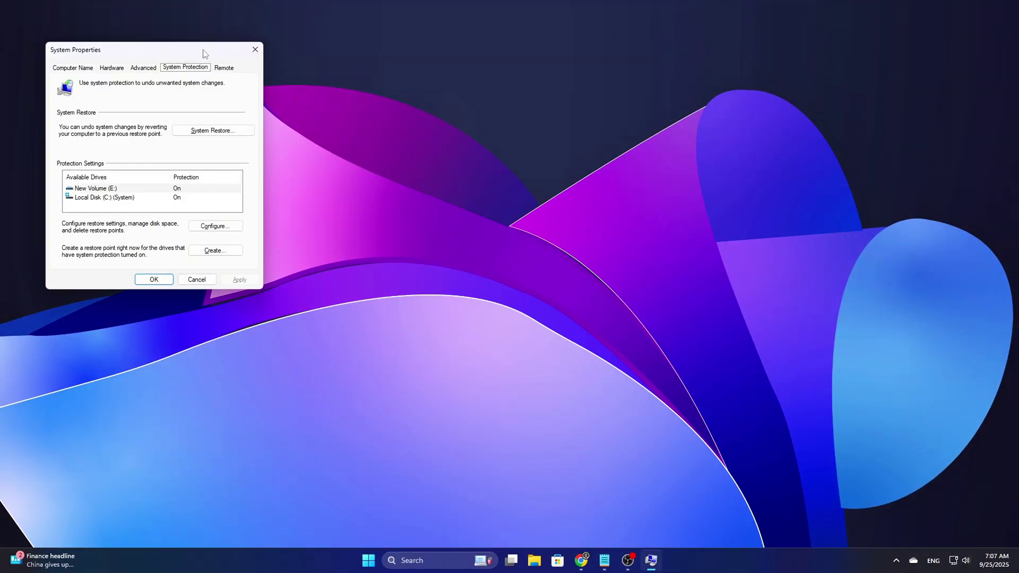
{"action": "left_click_drag", "start_coordinate": [203, 53], "coordinate": [593, 137]}
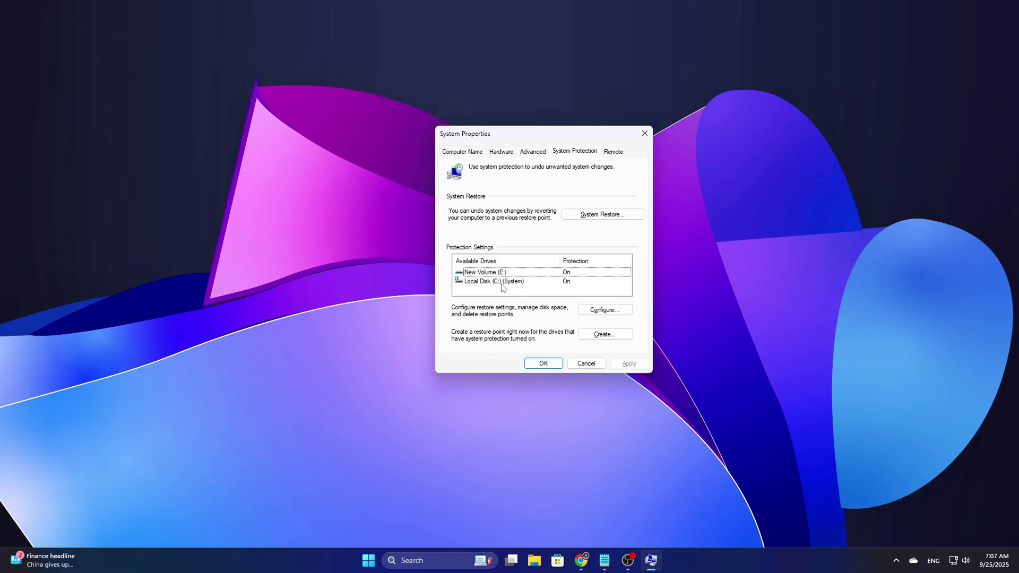
{"action": "left_click", "coordinate": [602, 334]}
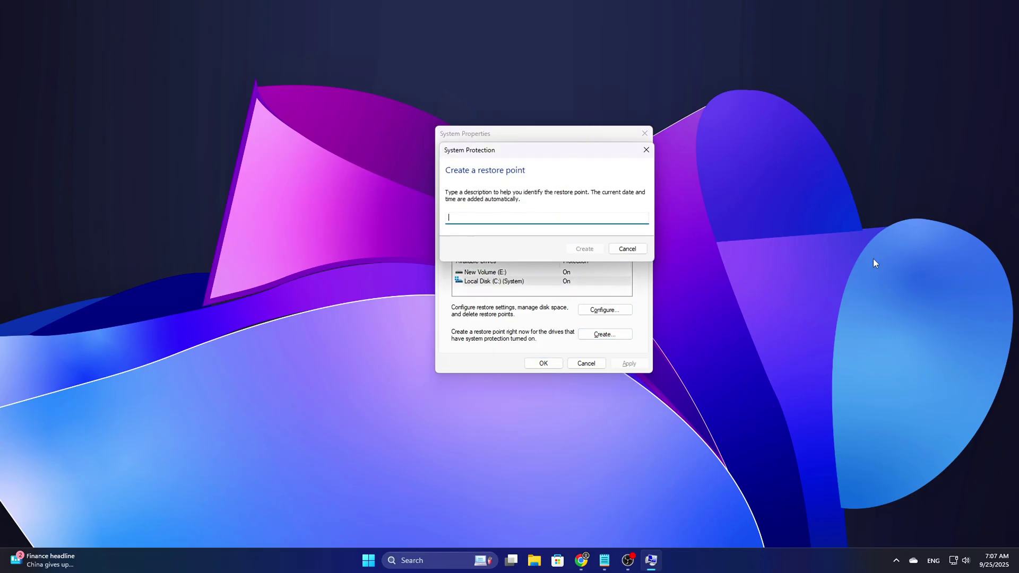
{"action": "left_click_drag", "start_coordinate": [538, 159], "coordinate": [477, 194]}
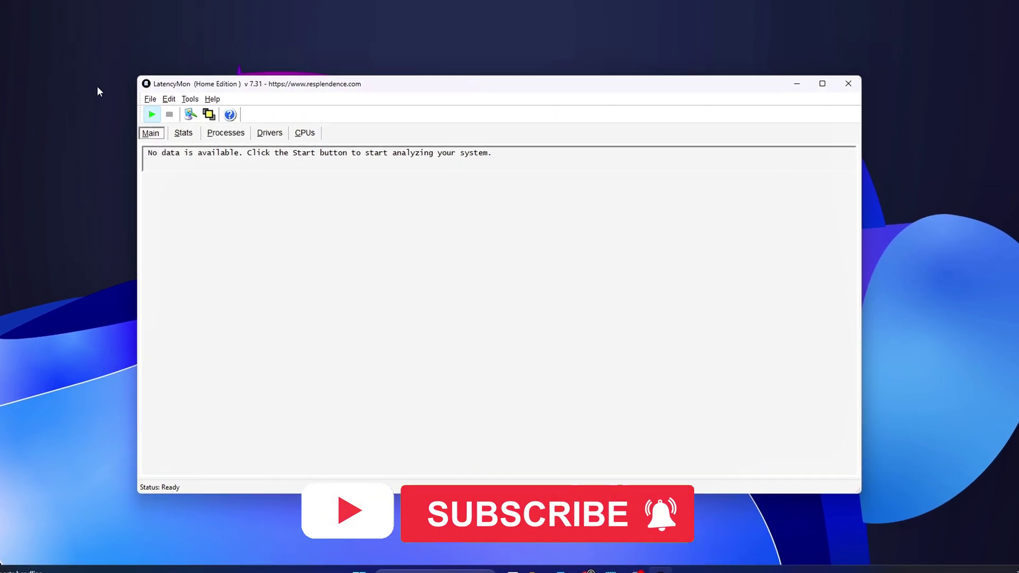
Step: Run a LatencyMon analysis, then sort the Drivers table by DPC count
{"action": "left_click", "coordinate": [152, 114]}
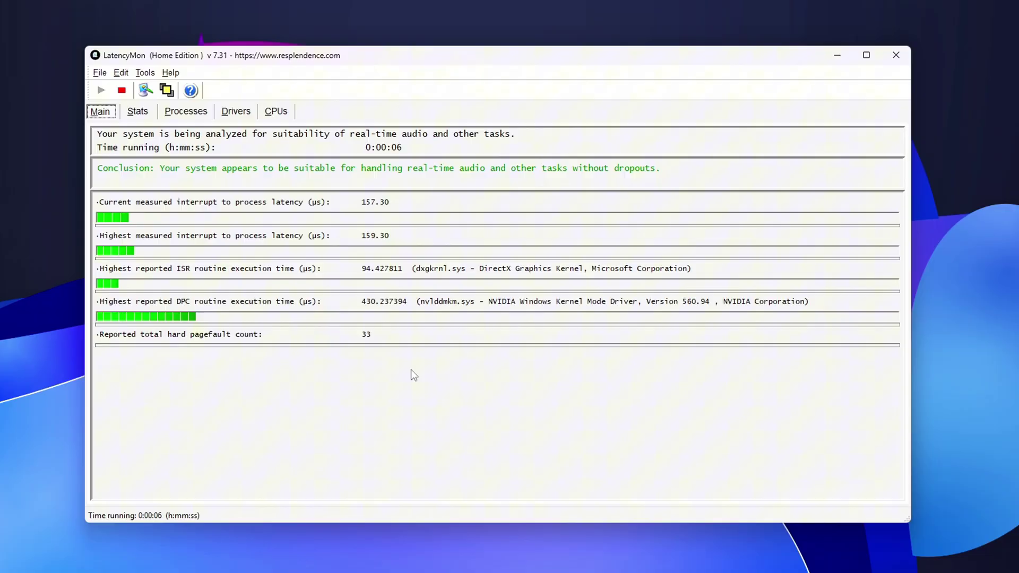
{"action": "left_click", "coordinate": [227, 108]}
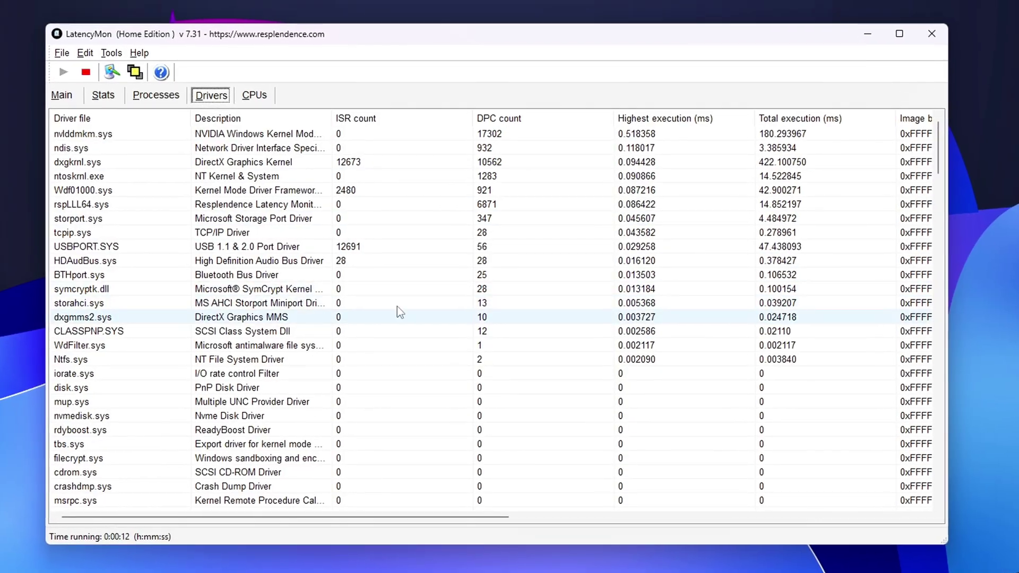
{"action": "left_click", "coordinate": [507, 117]}
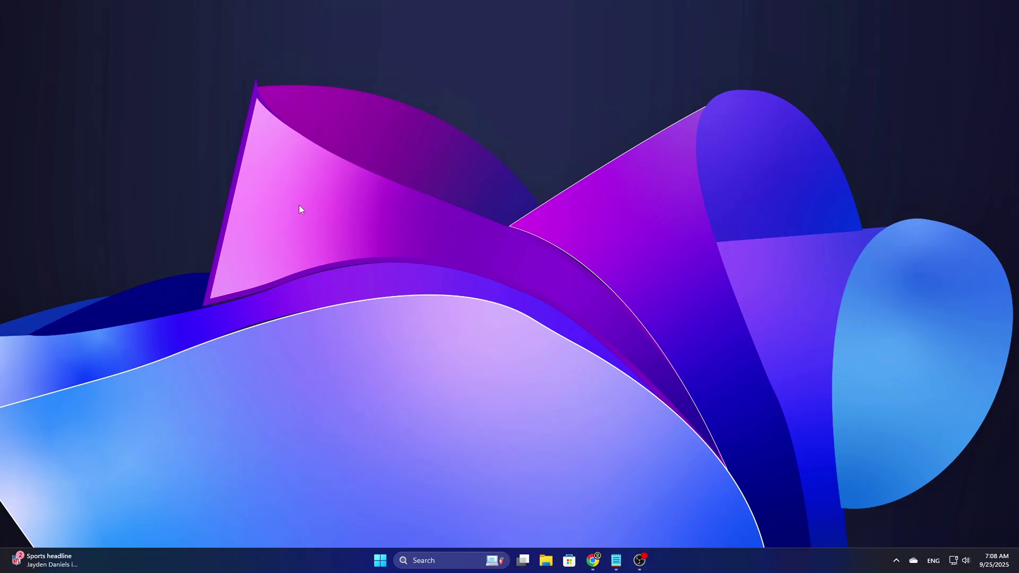
Step: Relaunch LatencyMon as administrator, centre its window, and start a fresh analysis
{"action": "key", "text": "super"}
{"action": "type", "text": "latencyMon"}
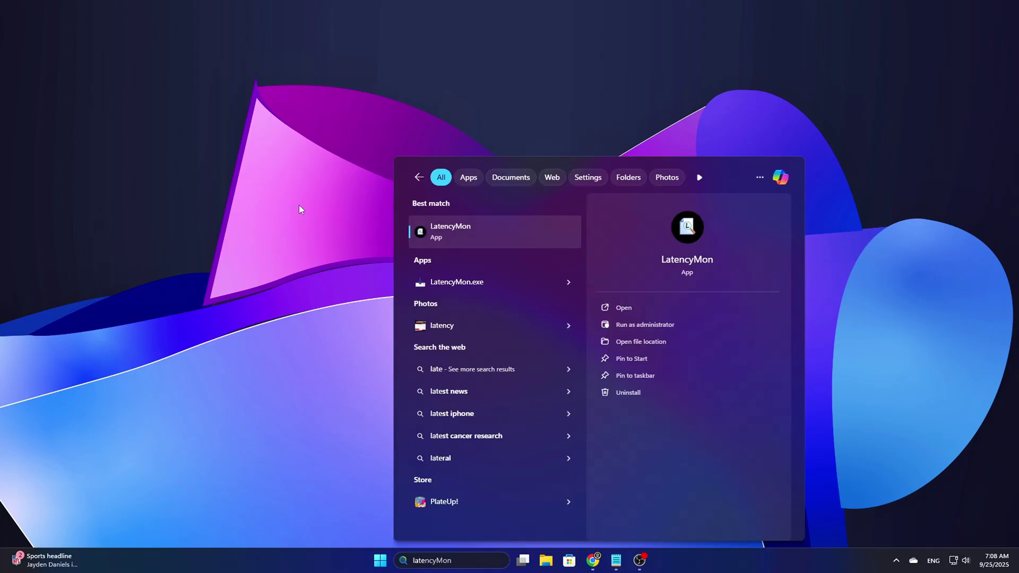
{"action": "left_click", "coordinate": [673, 325]}
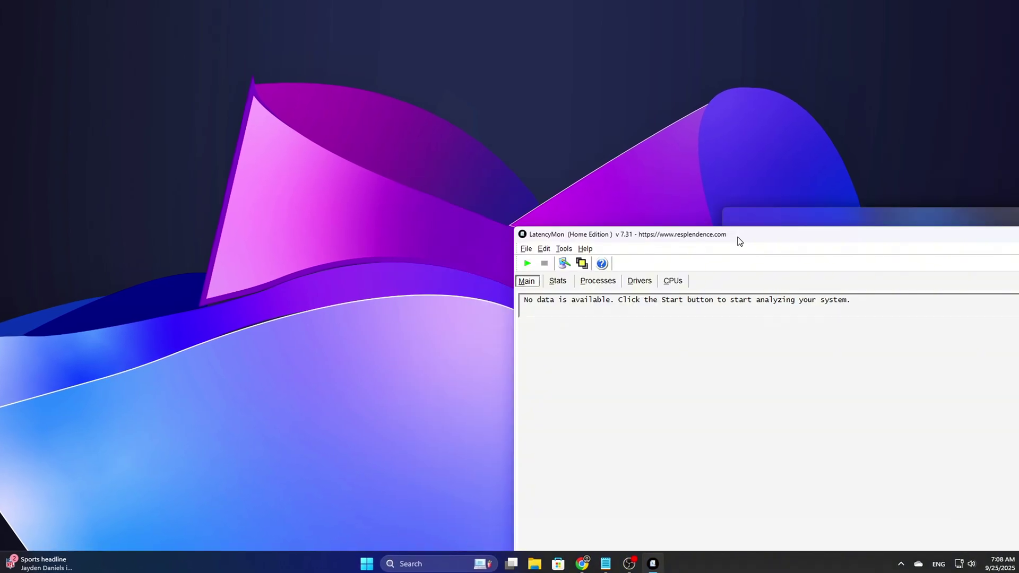
{"action": "left_click_drag", "start_coordinate": [735, 238], "coordinate": [382, 101]}
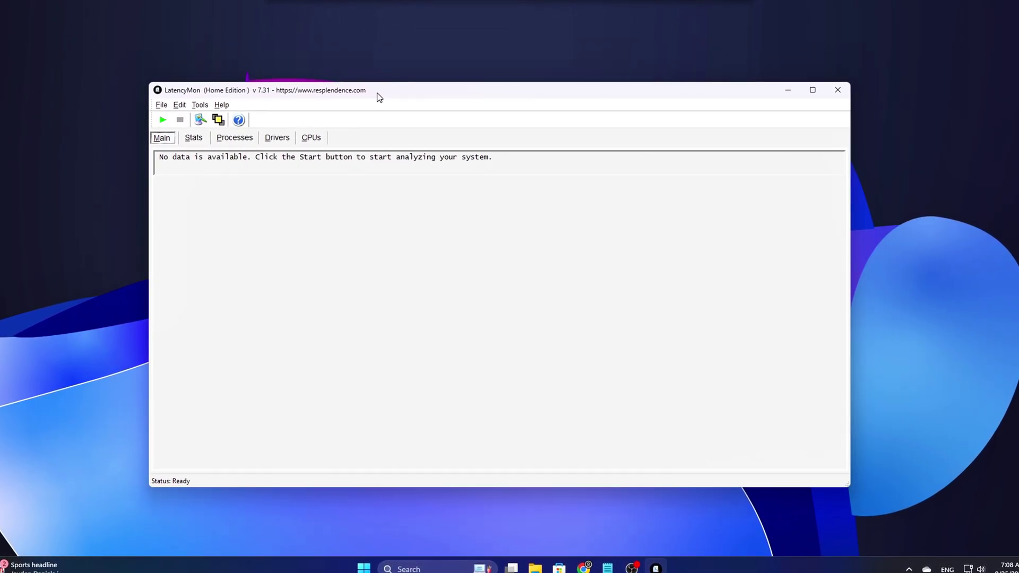
{"action": "left_click", "coordinate": [154, 115]}
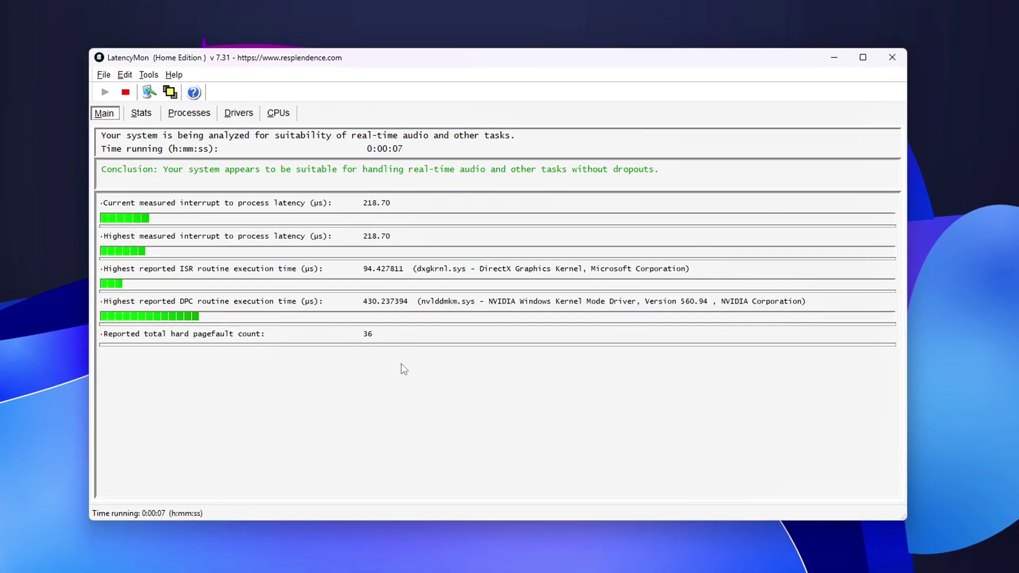
Step: Show the Drivers table sorted by DPC count, highest first
{"action": "left_click", "coordinate": [232, 111]}
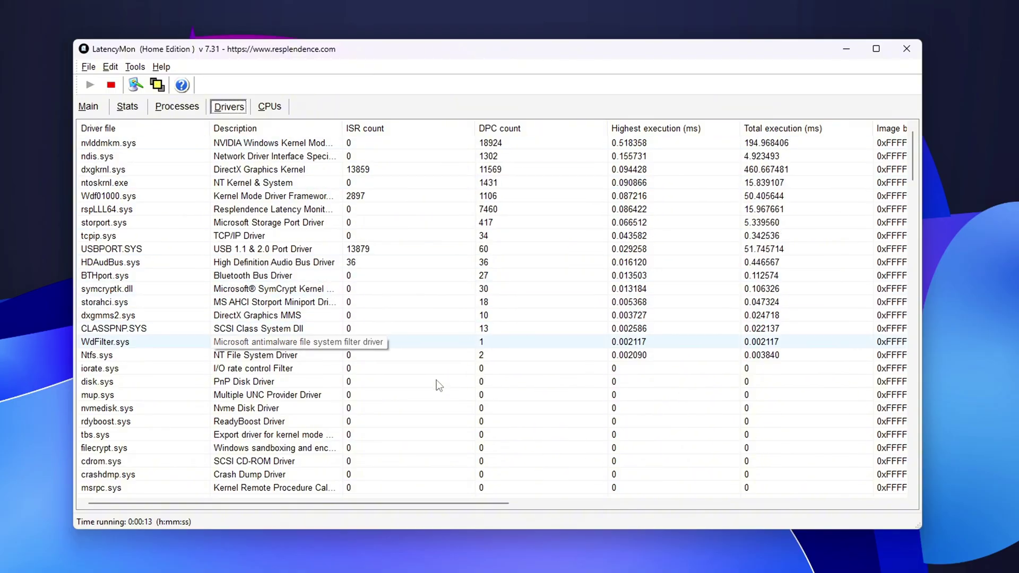
{"action": "left_click", "coordinate": [511, 129]}
{"action": "left_click", "coordinate": [503, 129]}
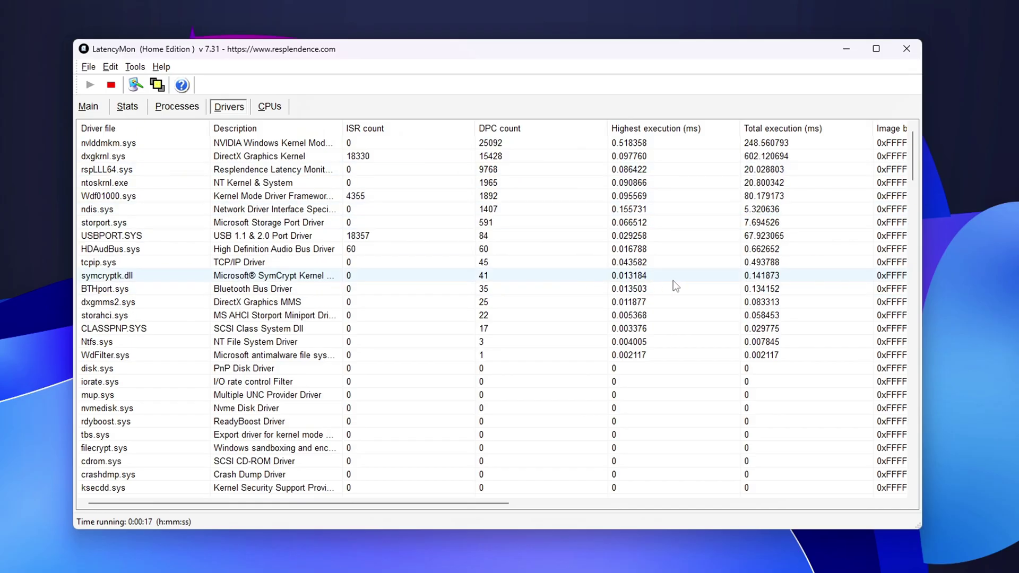
Step: Inspect the top drivers: ntoskrnl.exe, ndis.sys, storport.sys, USBPORT.SYS, HDAudBus.sys, dxgkrnl.sys, nvlddmkm.sys
{"action": "left_click", "coordinate": [275, 183]}
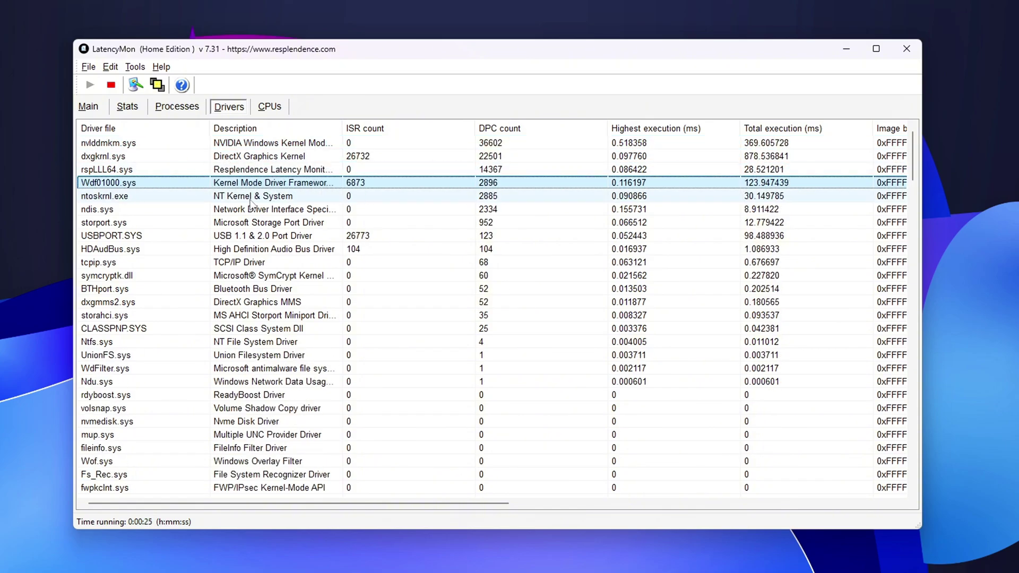
{"action": "left_click", "coordinate": [251, 199]}
{"action": "left_click", "coordinate": [310, 213]}
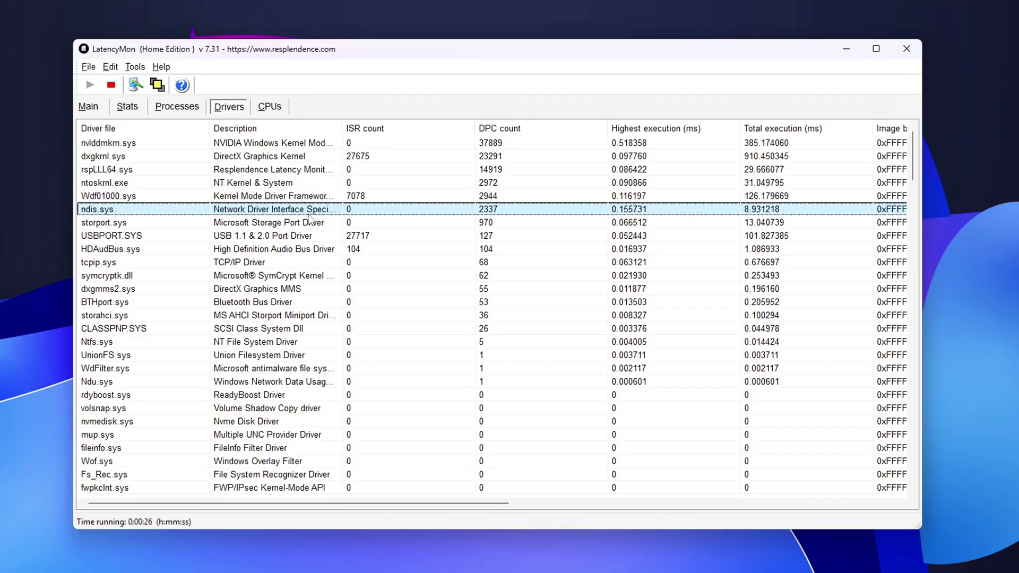
{"action": "left_click", "coordinate": [272, 225]}
{"action": "left_click", "coordinate": [258, 236]}
{"action": "left_click", "coordinate": [240, 249]}
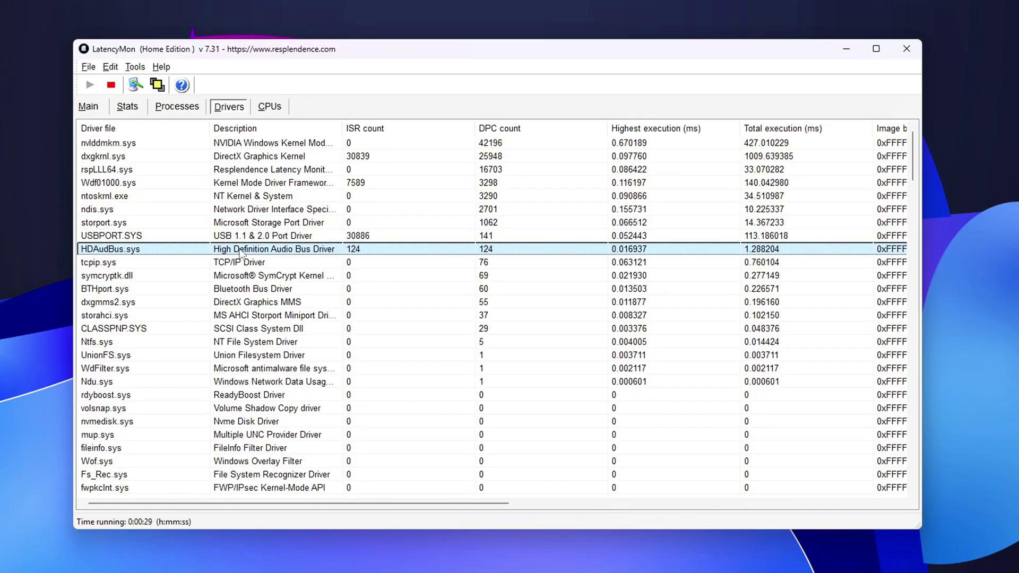
{"action": "left_click", "coordinate": [295, 156]}
{"action": "left_click", "coordinate": [291, 146]}
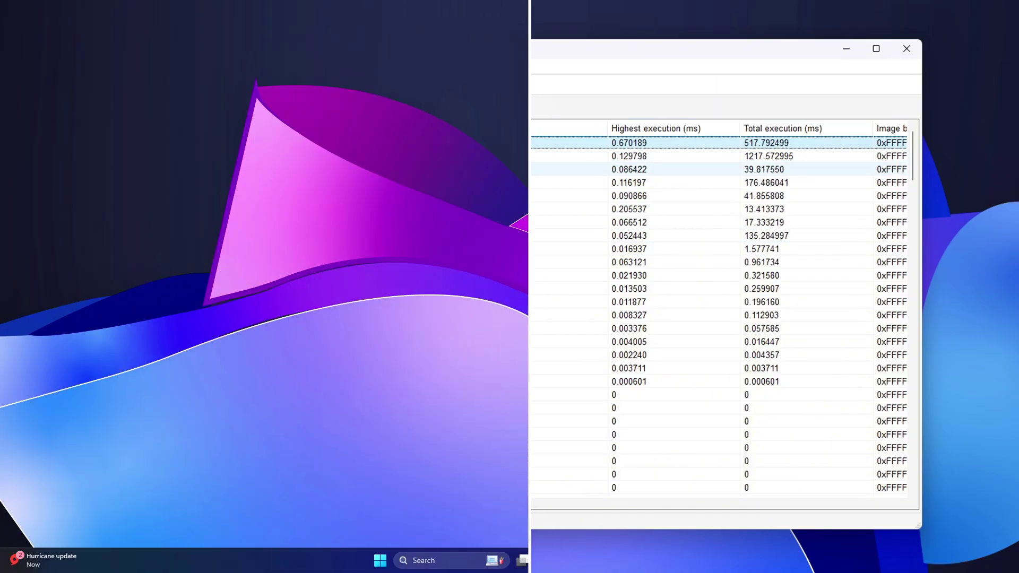
Step: Run powercfg /energy in an administrator Command Prompt and select the energy-report.html path
{"action": "key", "text": "super+s"}
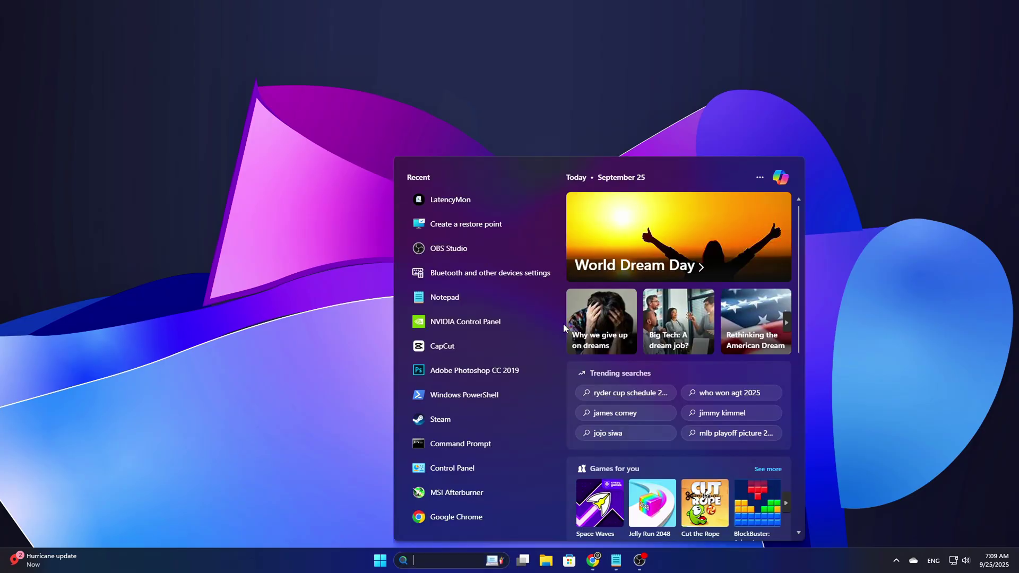
{"action": "type", "text": "cmd"}
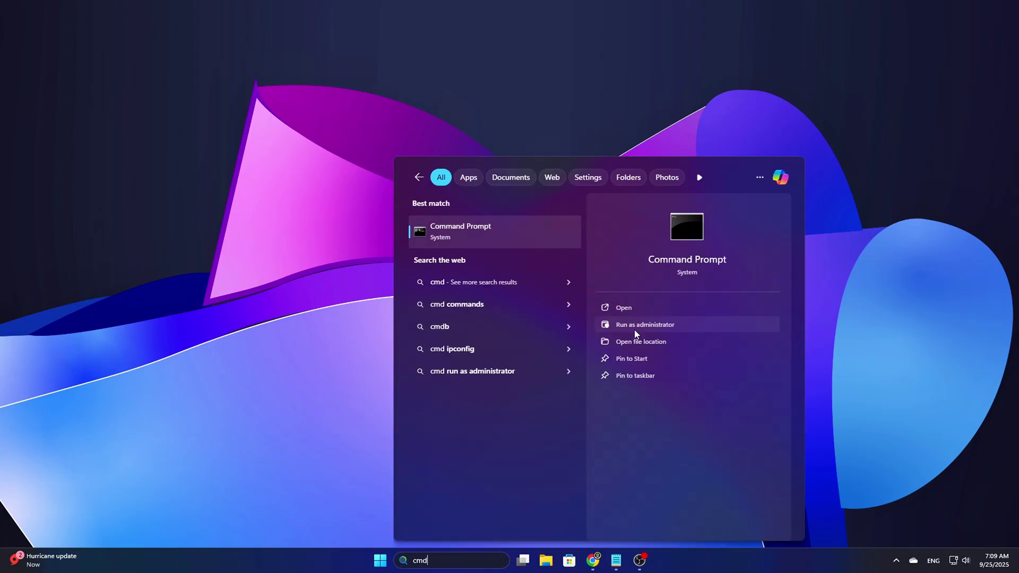
{"action": "left_click", "coordinate": [635, 329]}
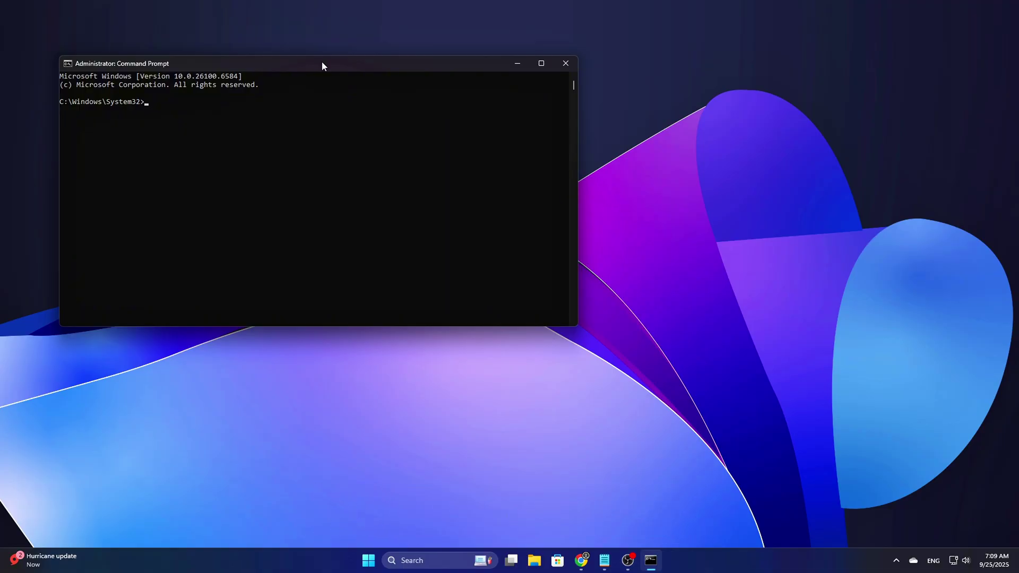
{"action": "left_click_drag", "start_coordinate": [322, 65], "coordinate": [515, 148]}
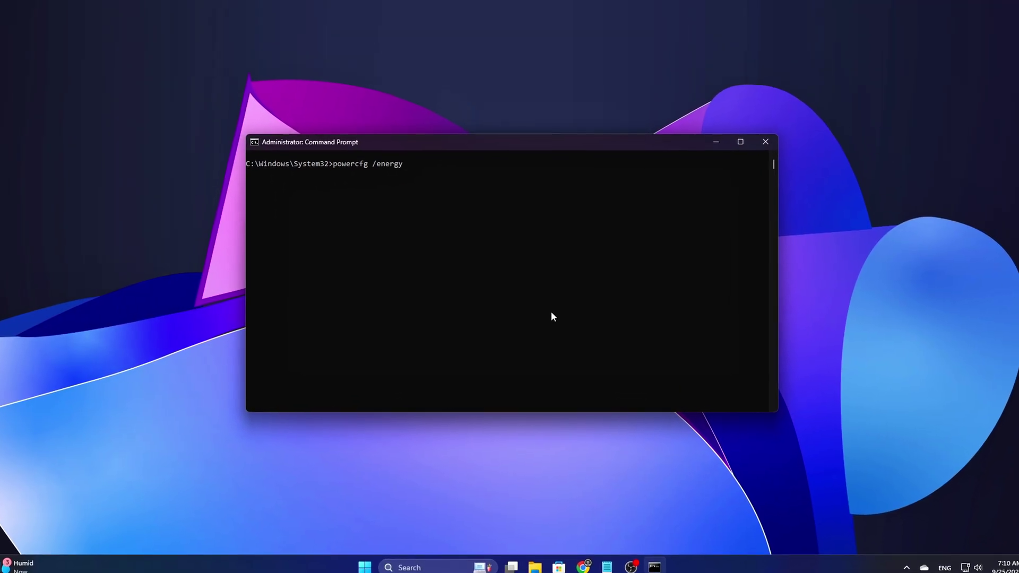
{"action": "key", "text": "Return"}
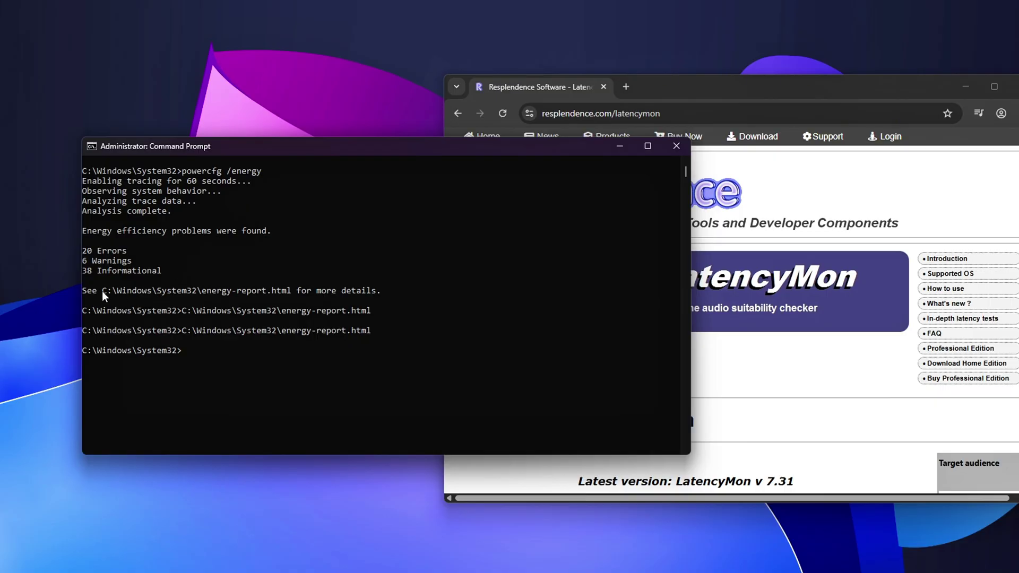
{"action": "left_click_drag", "start_coordinate": [287, 282], "coordinate": [290, 288]}
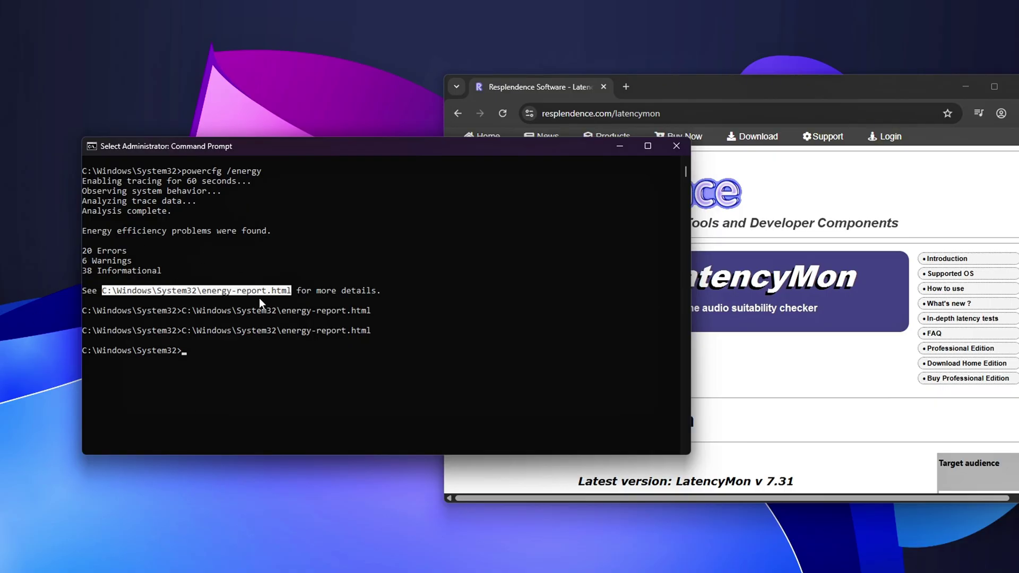
Step: Open energy-report.html in Chrome and highlight the first power policy errors
{"action": "key", "text": "Return"}
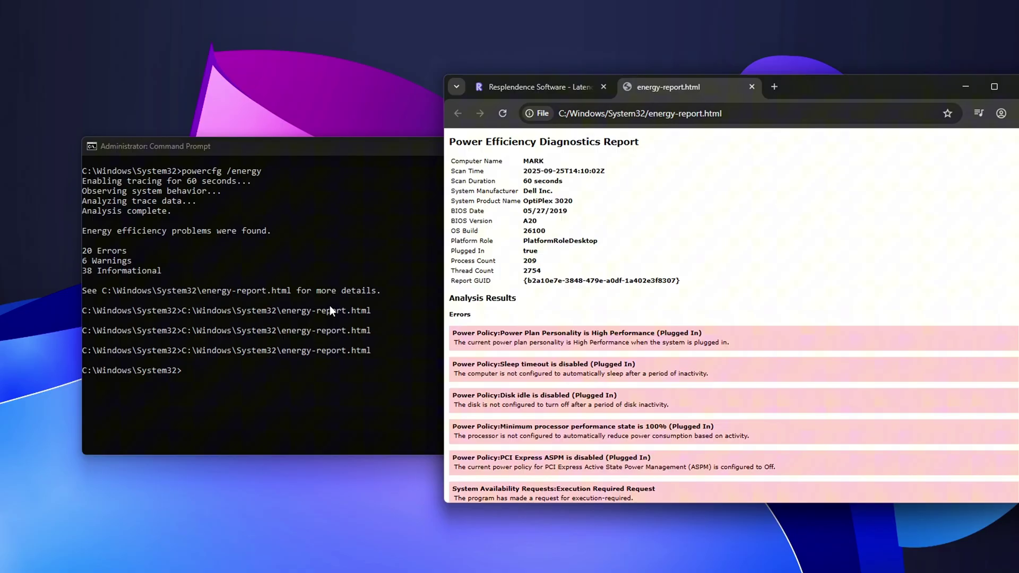
{"action": "scroll", "coordinate": [609, 264], "scroll_direction": "down", "scroll_amount": 3}
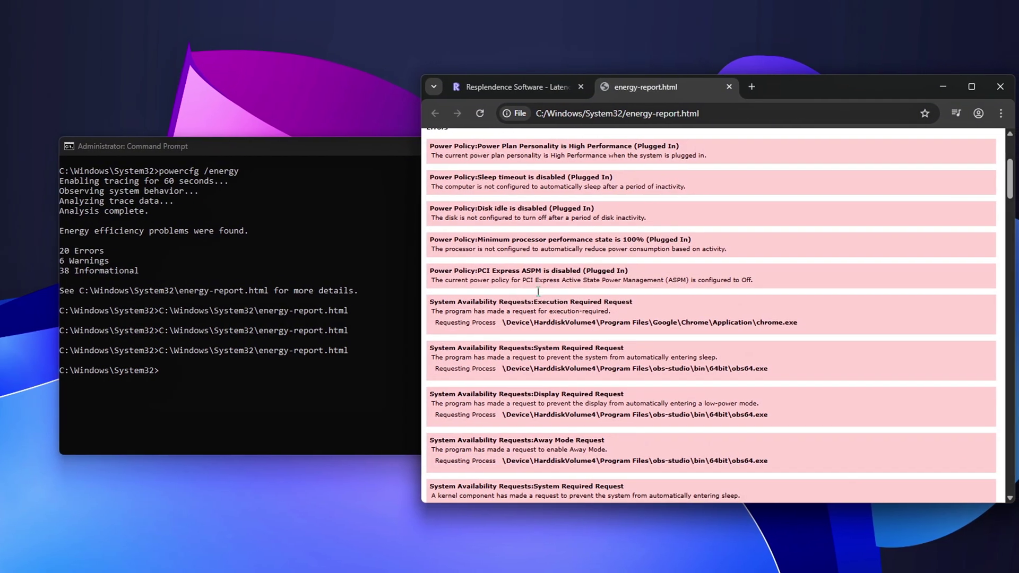
{"action": "left_click_drag", "start_coordinate": [449, 147], "coordinate": [739, 410]}
{"action": "left_click", "coordinate": [600, 327]}
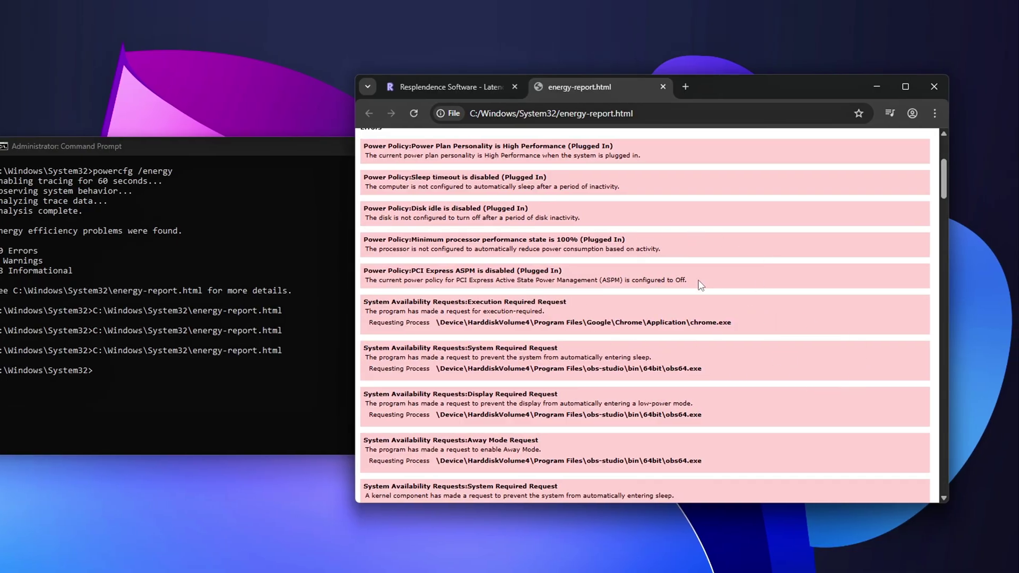
Step: Scroll down through the report to the USB Selective Suspend findings
{"action": "scroll", "coordinate": [697, 281], "scroll_direction": "down", "scroll_amount": 1}
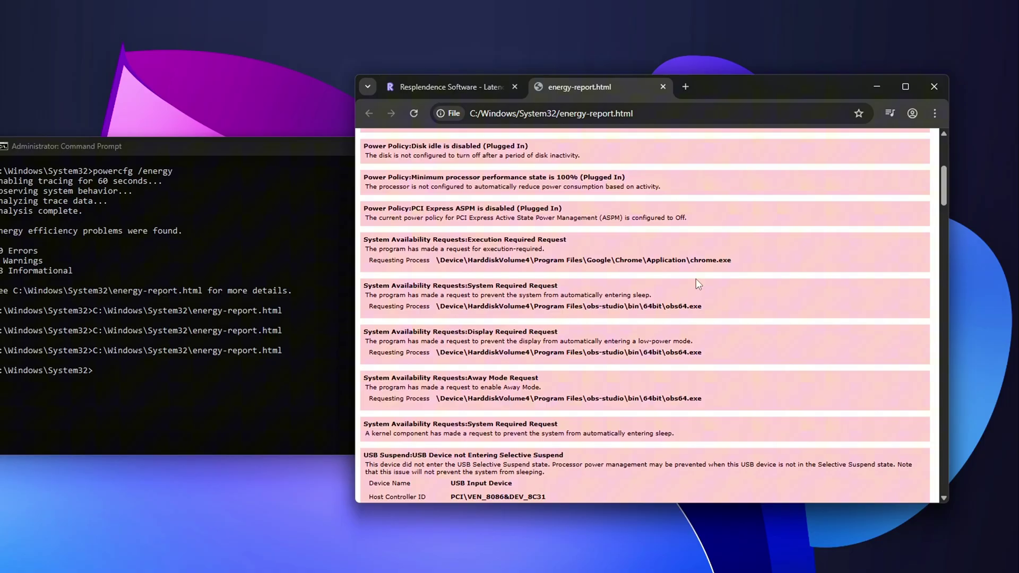
{"action": "scroll", "coordinate": [570, 213], "scroll_direction": "down", "scroll_amount": 1}
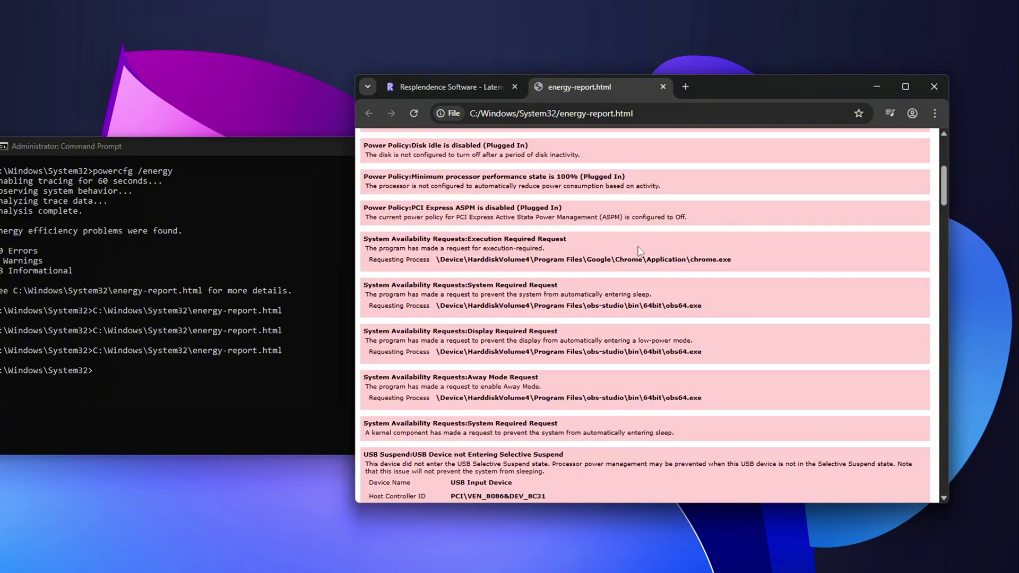
{"action": "scroll", "coordinate": [577, 281], "scroll_direction": "down", "scroll_amount": 1}
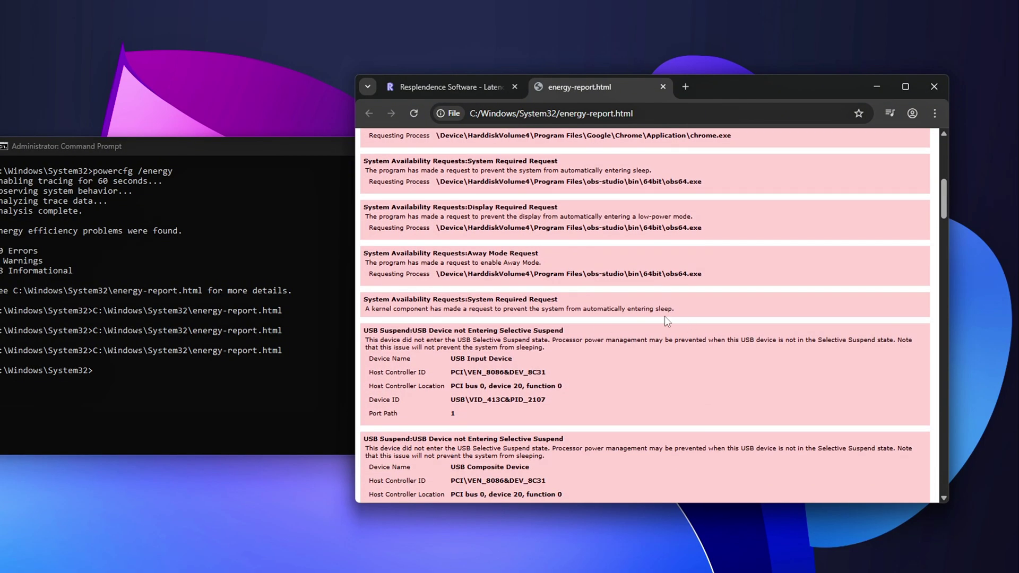
{"action": "scroll", "coordinate": [664, 316], "scroll_direction": "down", "scroll_amount": 1}
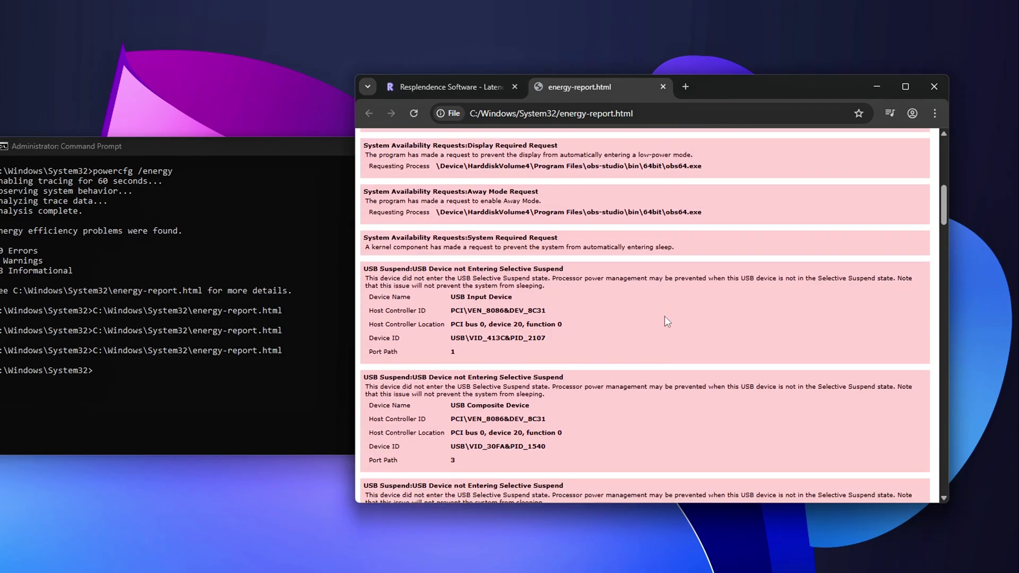
{"action": "scroll", "coordinate": [664, 316], "scroll_direction": "down", "scroll_amount": 2}
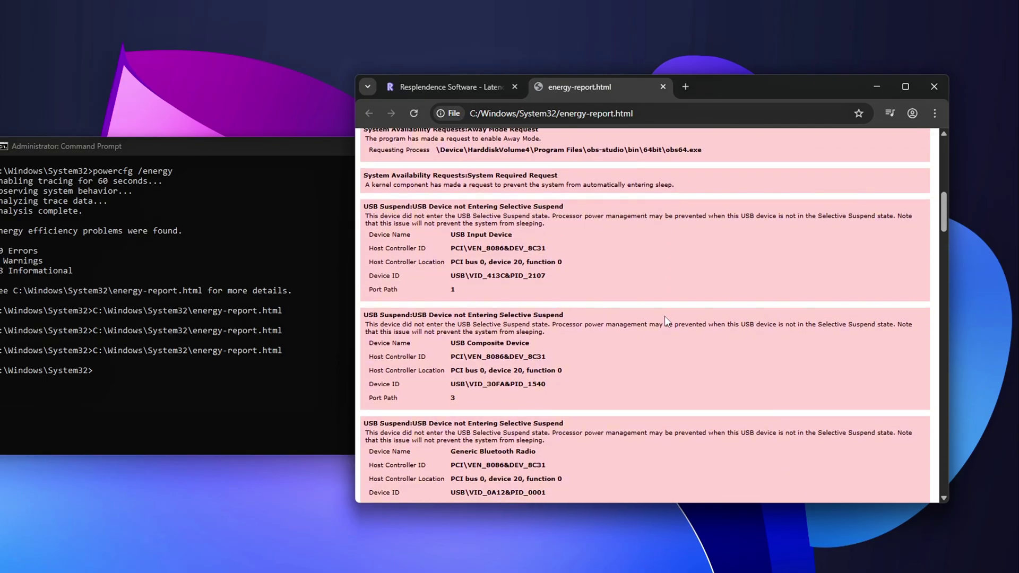
{"action": "scroll", "coordinate": [664, 317], "scroll_direction": "down", "scroll_amount": 5}
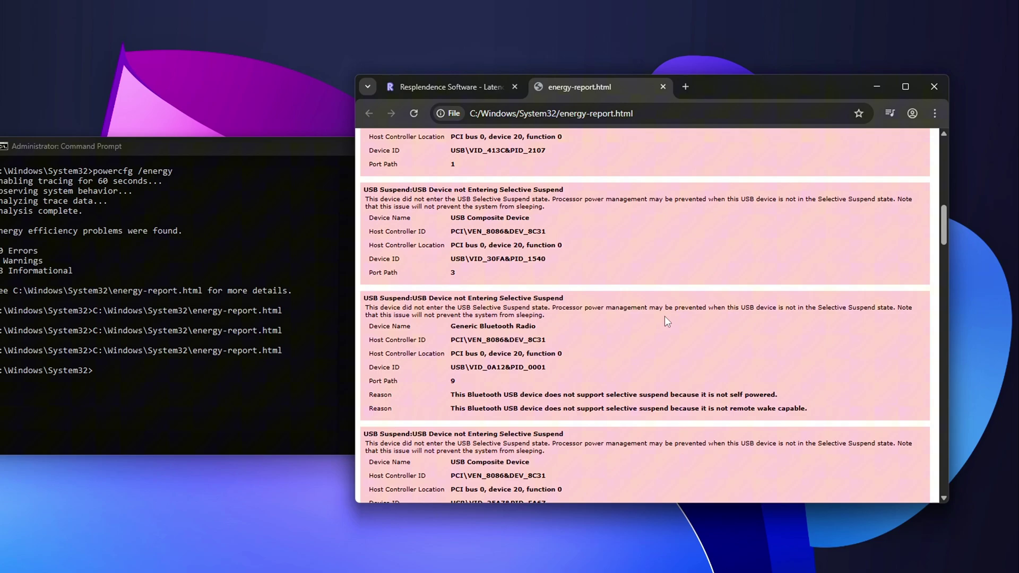
{"action": "scroll", "coordinate": [664, 316], "scroll_direction": "down", "scroll_amount": 2}
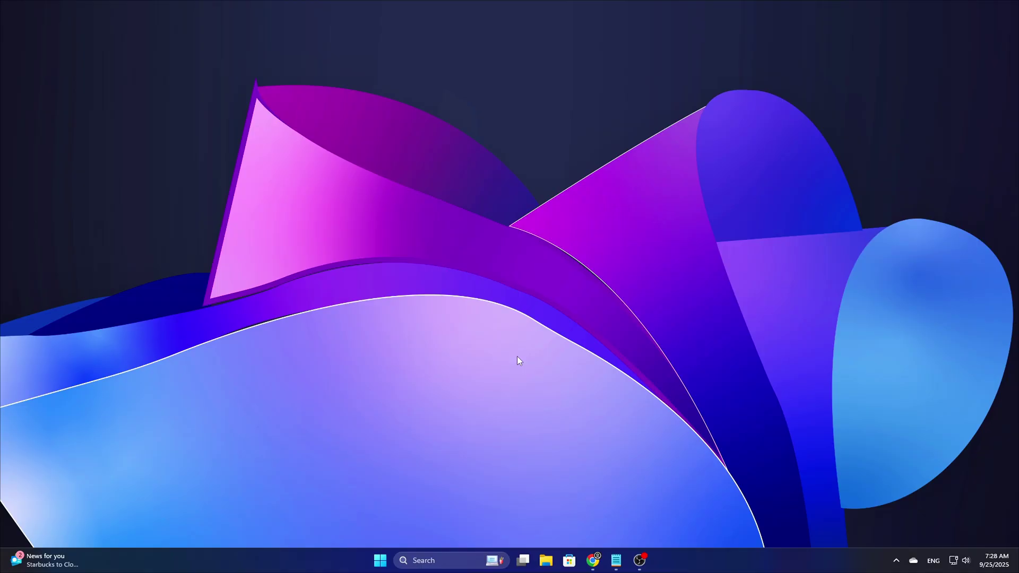
Step: Open Device Manager from the Win+X menu, centre it, and expand Network adapters
{"action": "key", "text": "super+x"}
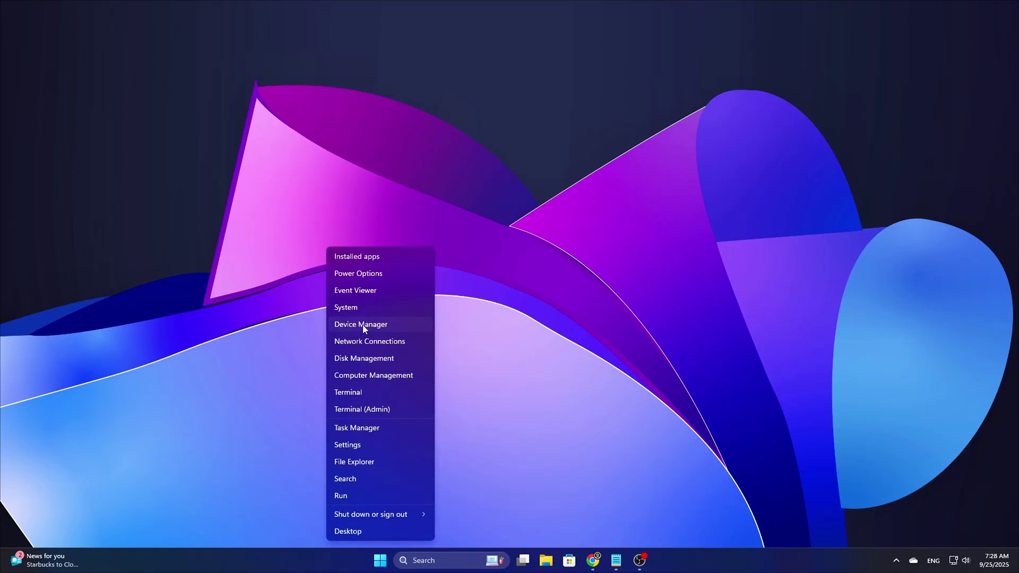
{"action": "left_click", "coordinate": [363, 325]}
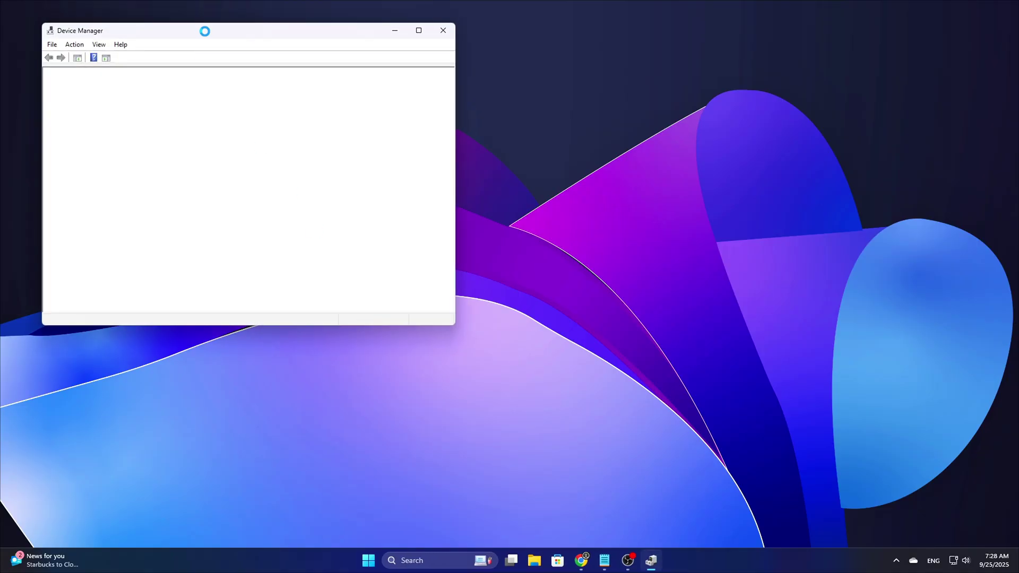
{"action": "left_click_drag", "start_coordinate": [221, 32], "coordinate": [479, 125]}
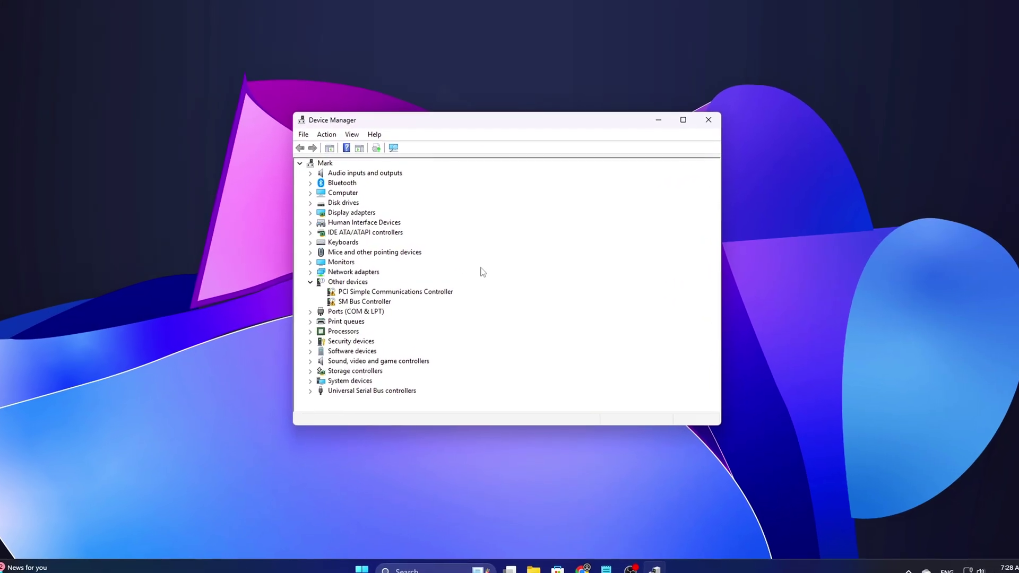
{"action": "left_click", "coordinate": [284, 276]}
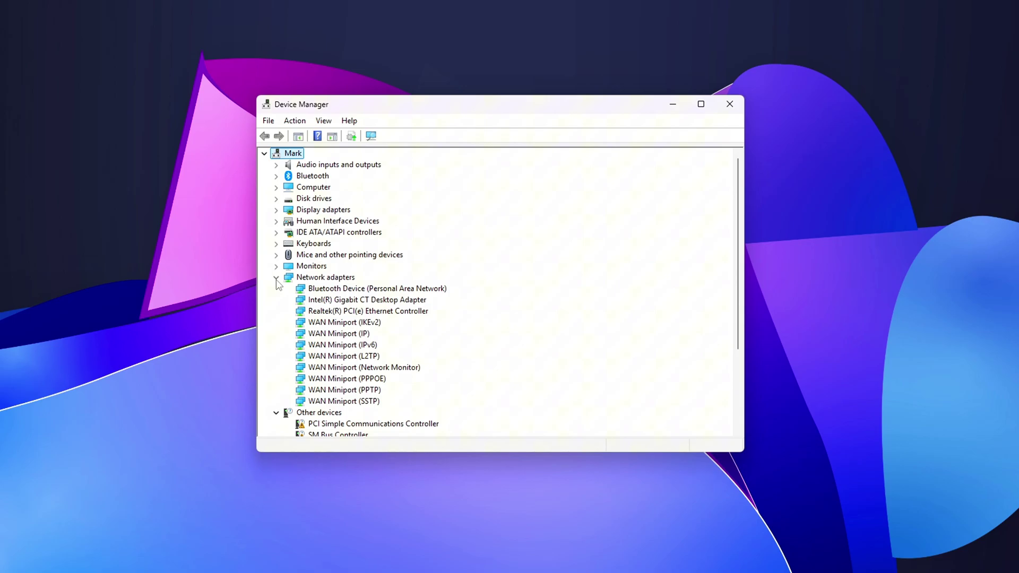
Step: Search automatically for a newer Intel Gigabit CT driver; the best one is already installed
{"action": "right_click", "coordinate": [377, 300]}
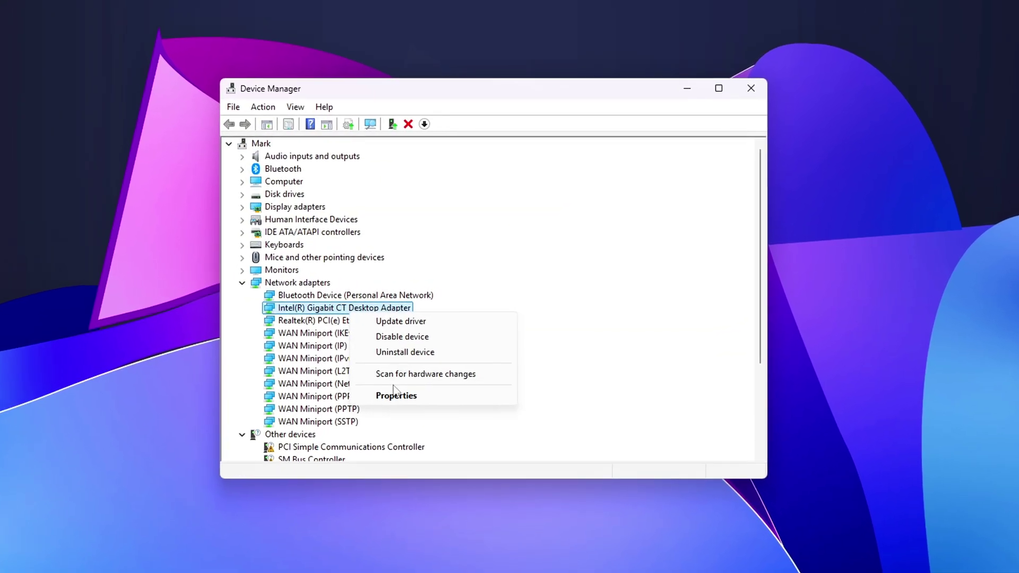
{"action": "left_click", "coordinate": [401, 391]}
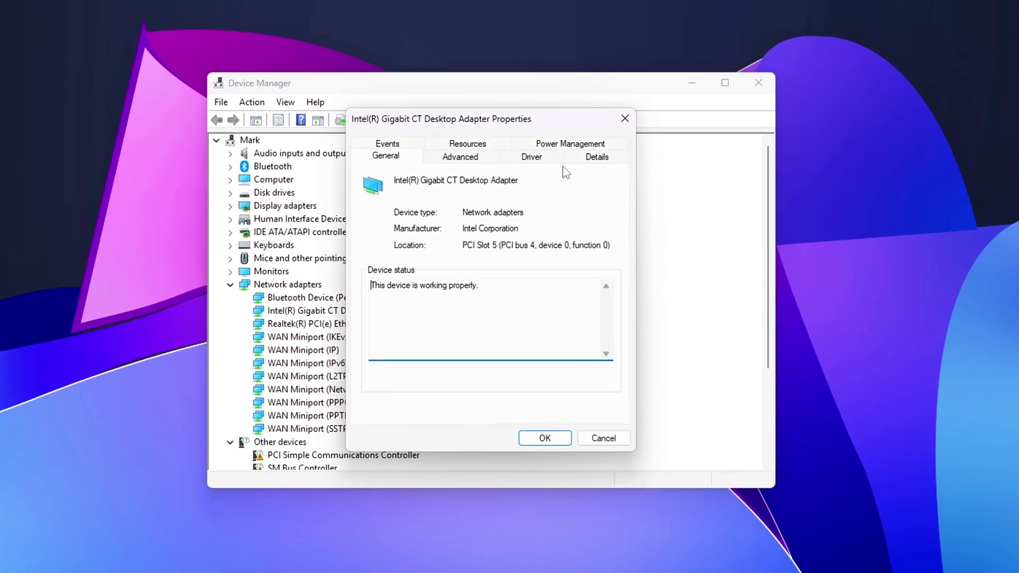
{"action": "left_click", "coordinate": [536, 159]}
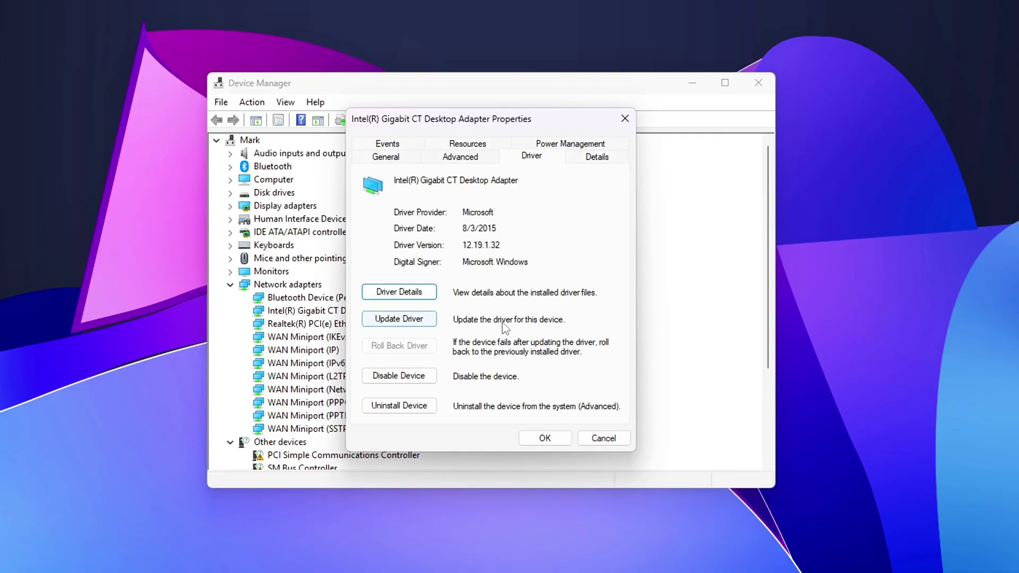
{"action": "left_click", "coordinate": [378, 323]}
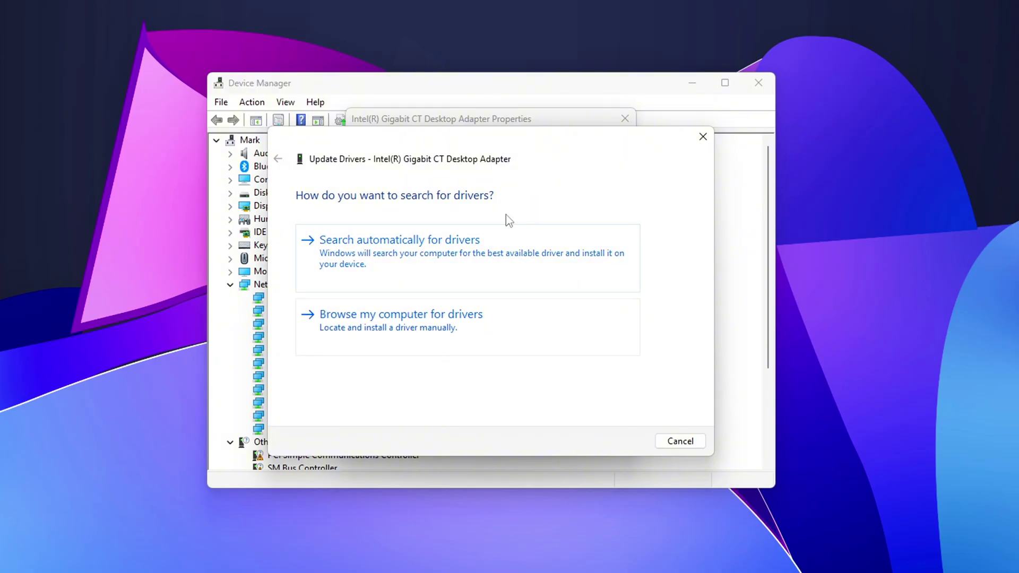
{"action": "left_click", "coordinate": [537, 252]}
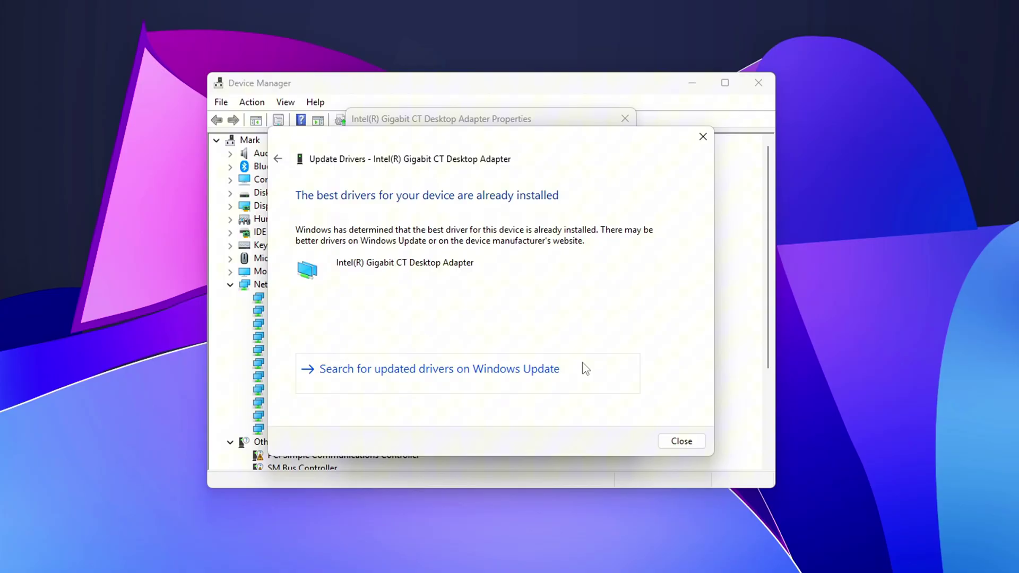
{"action": "left_click", "coordinate": [681, 441]}
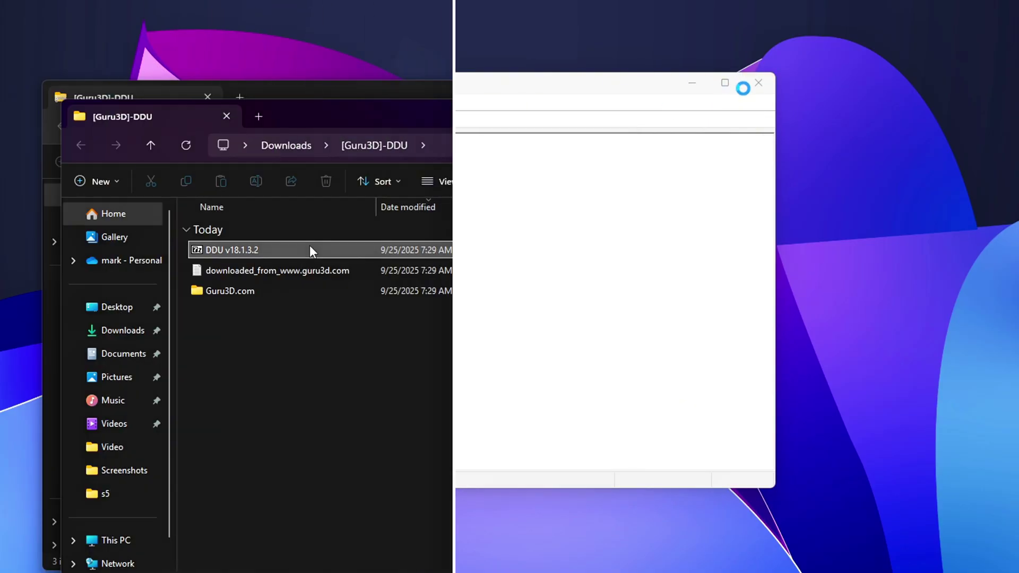
Step: Extract the DDU v18.1.3.2 archive and launch Display Driver Uninstaller from the extracted folder
{"action": "double_click", "coordinate": [309, 249]}
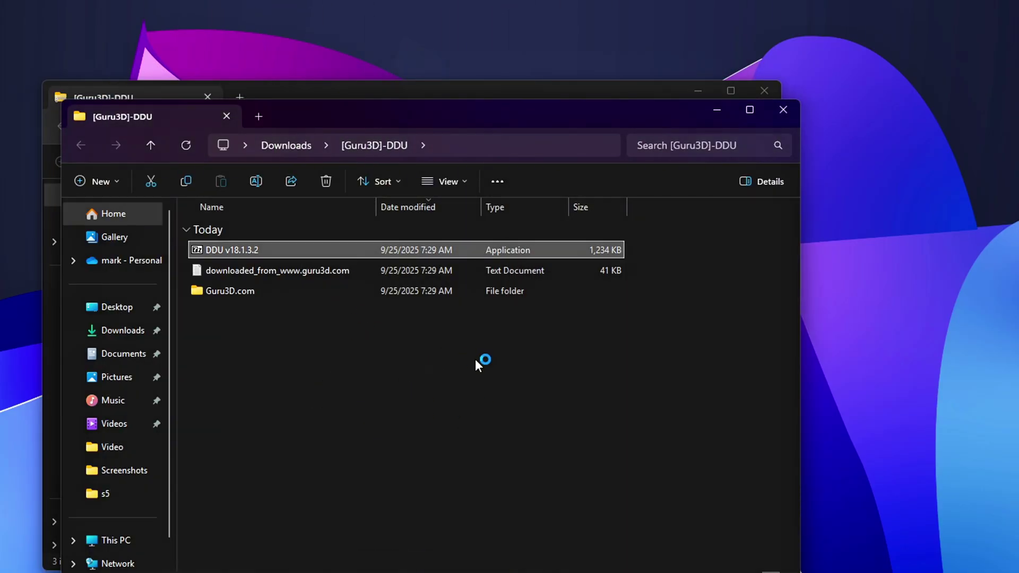
{"action": "left_click", "coordinate": [491, 324]}
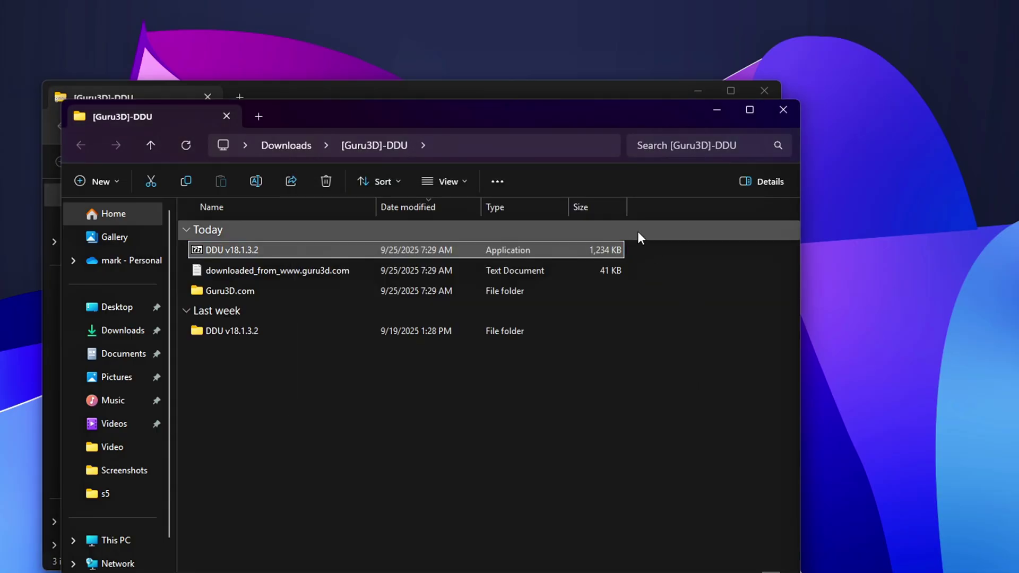
{"action": "left_click", "coordinate": [773, 96]}
{"action": "double_click", "coordinate": [220, 332]}
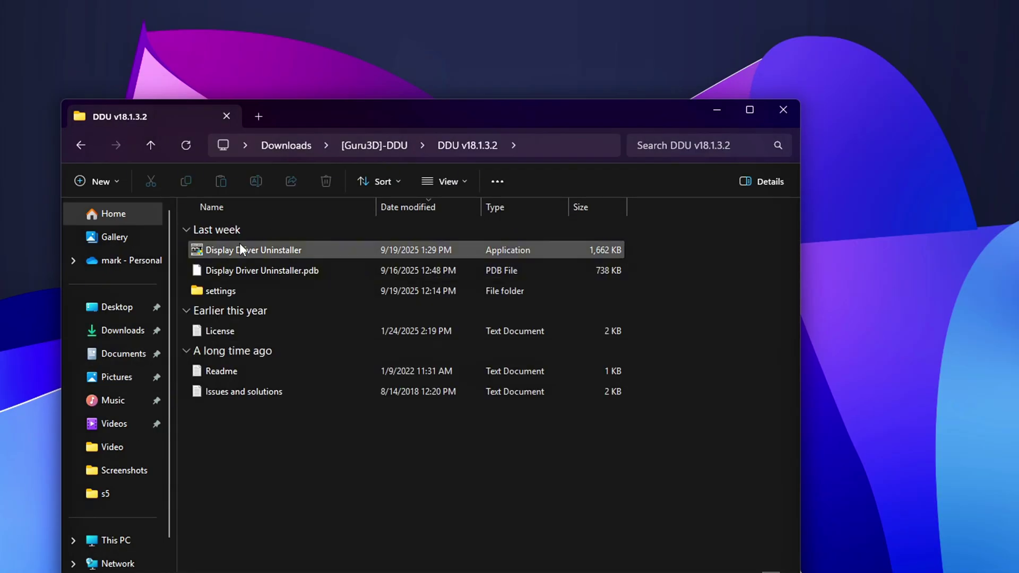
{"action": "double_click", "coordinate": [231, 248]}
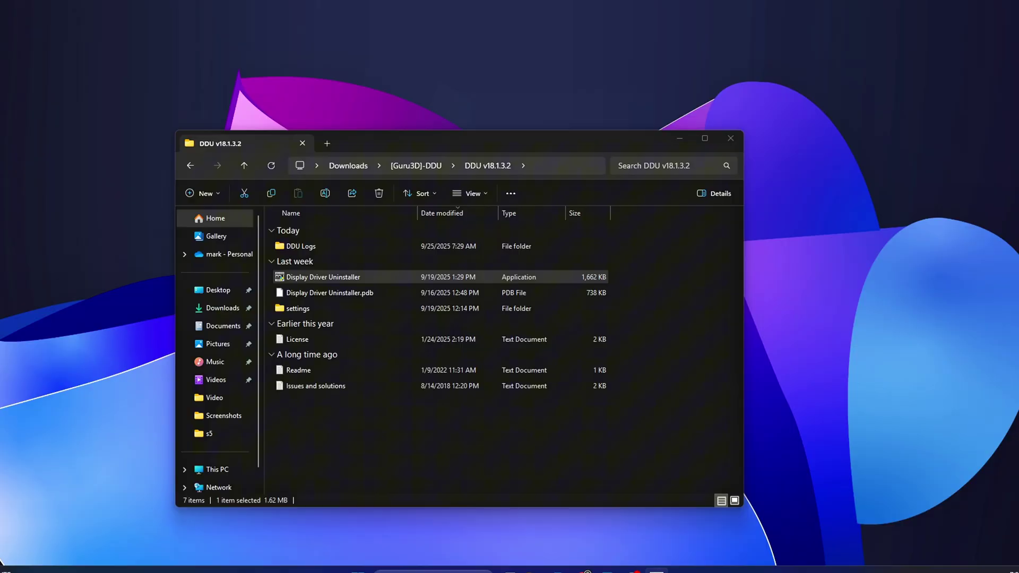
Step: Choose GPU as the DDU device type to target the NVIDIA GeForce GTX 1050 Ti
{"action": "left_click", "coordinate": [611, 260]}
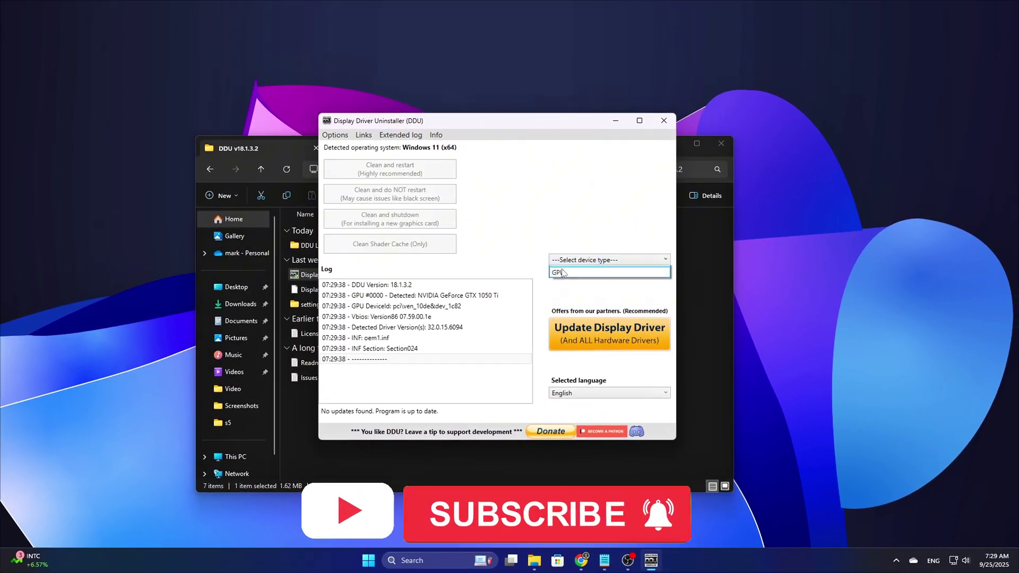
{"action": "left_click", "coordinate": [568, 270]}
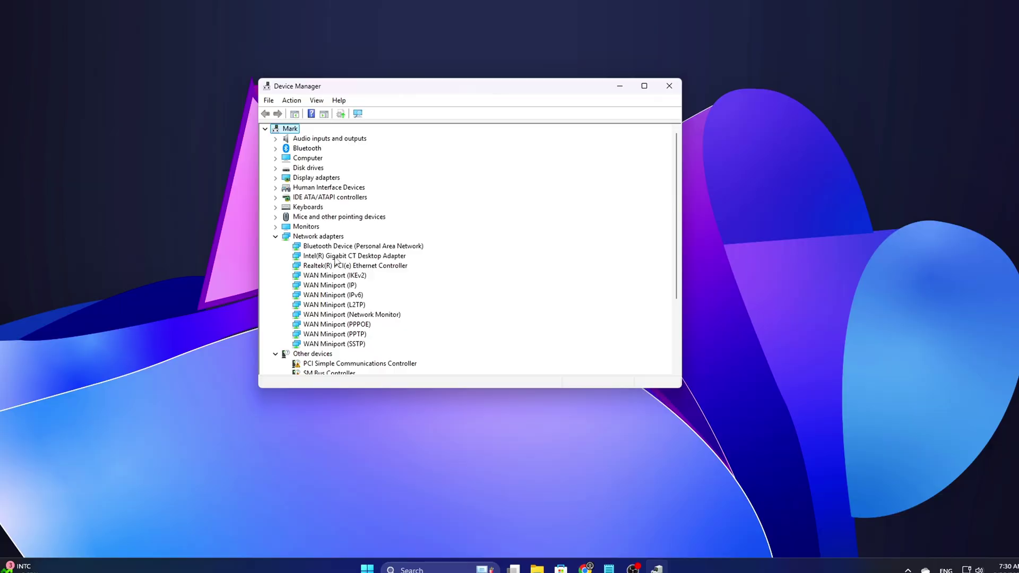
Step: Set Interrupt Moderation to Disabled in the Intel Gigabit CT adapter's advanced properties
{"action": "right_click", "coordinate": [335, 257]}
{"action": "left_click", "coordinate": [366, 322]}
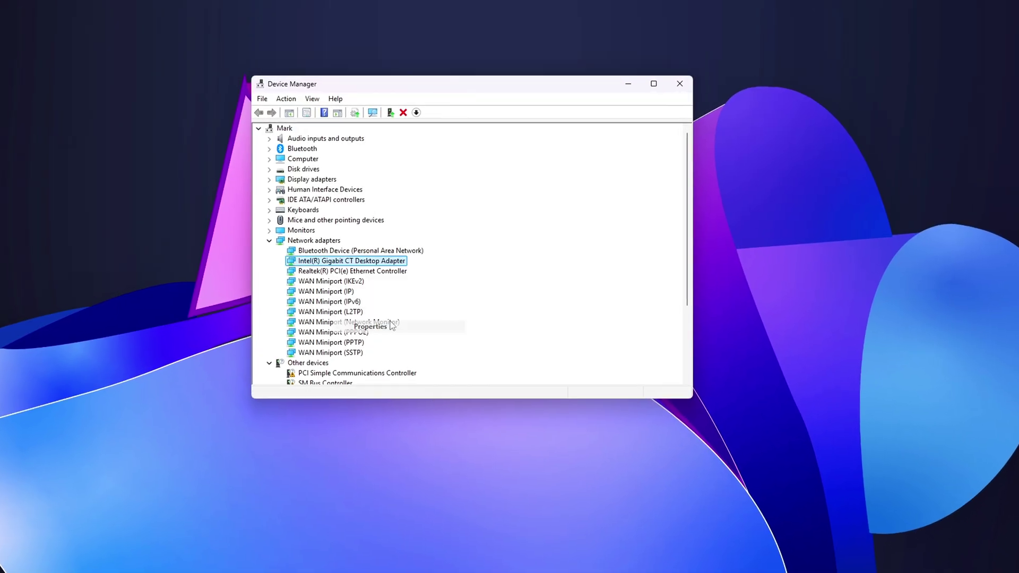
{"action": "left_click", "coordinate": [446, 140]}
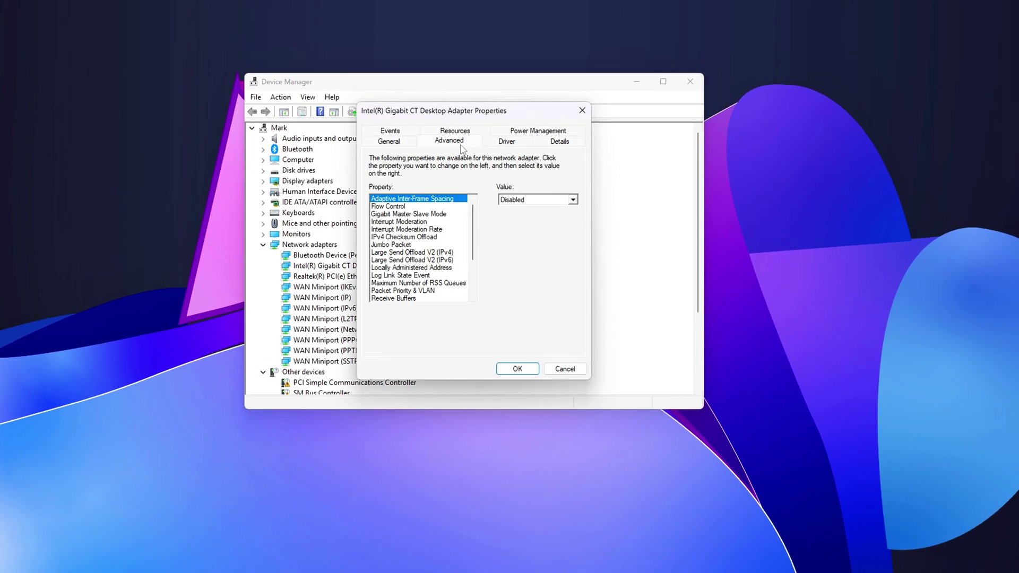
{"action": "left_click", "coordinate": [399, 221]}
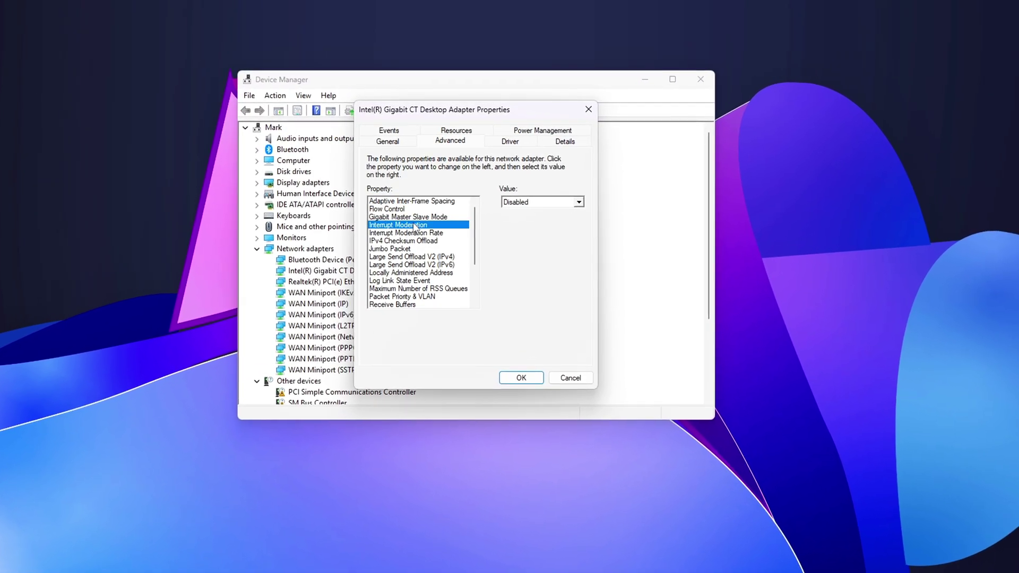
{"action": "left_click", "coordinate": [538, 199]}
{"action": "left_click", "coordinate": [547, 217]}
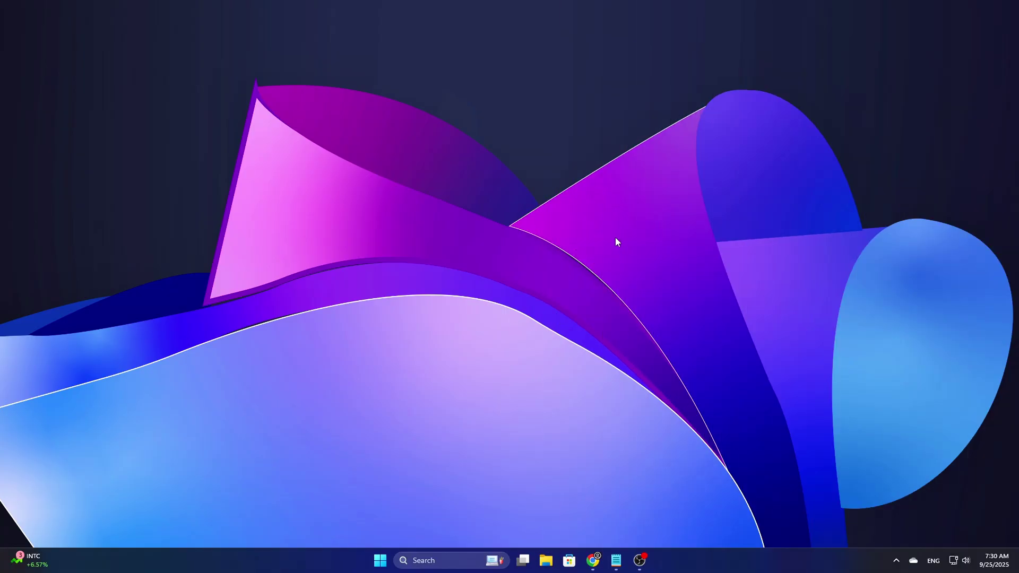
Step: Reopen Device Manager from the Win+X menu and centre its window
{"action": "key", "text": "super+x"}
{"action": "left_click", "coordinate": [353, 325]}
{"action": "left_click_drag", "start_coordinate": [333, 42], "coordinate": [553, 98]}
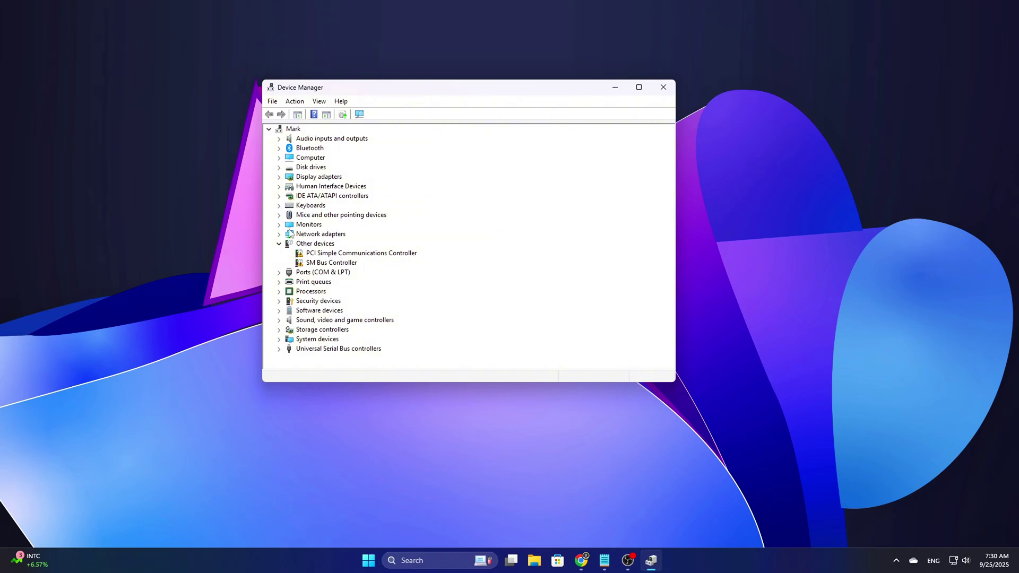
Step: Under Network adapters, set the Intel Gigabit CT adapter's Interrupt Moderation value to Disabled
{"action": "left_click", "coordinate": [279, 234]}
{"action": "right_click", "coordinate": [339, 254]}
{"action": "left_click", "coordinate": [390, 313]}
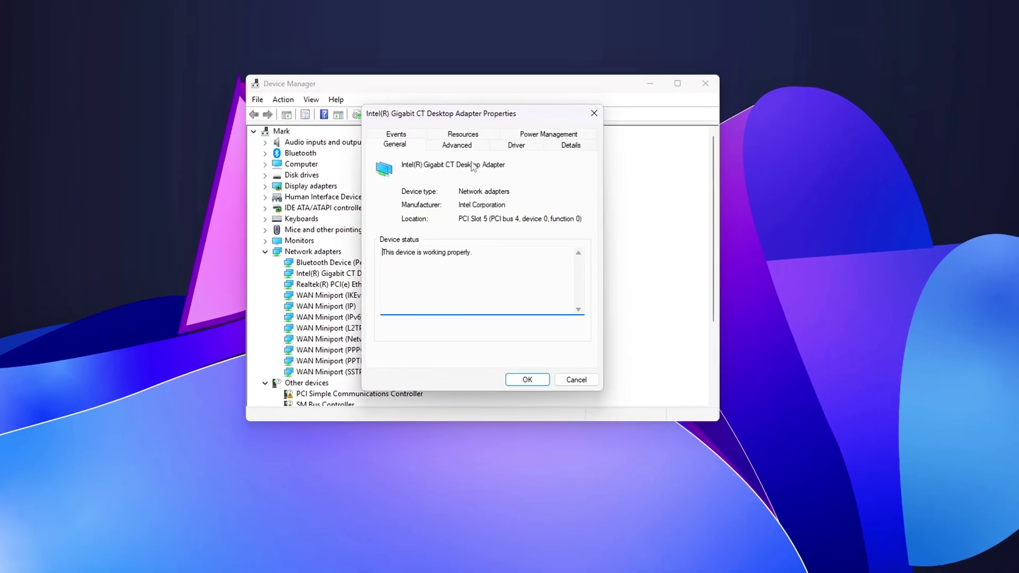
{"action": "left_click", "coordinate": [447, 145]}
{"action": "left_click", "coordinate": [430, 252]}
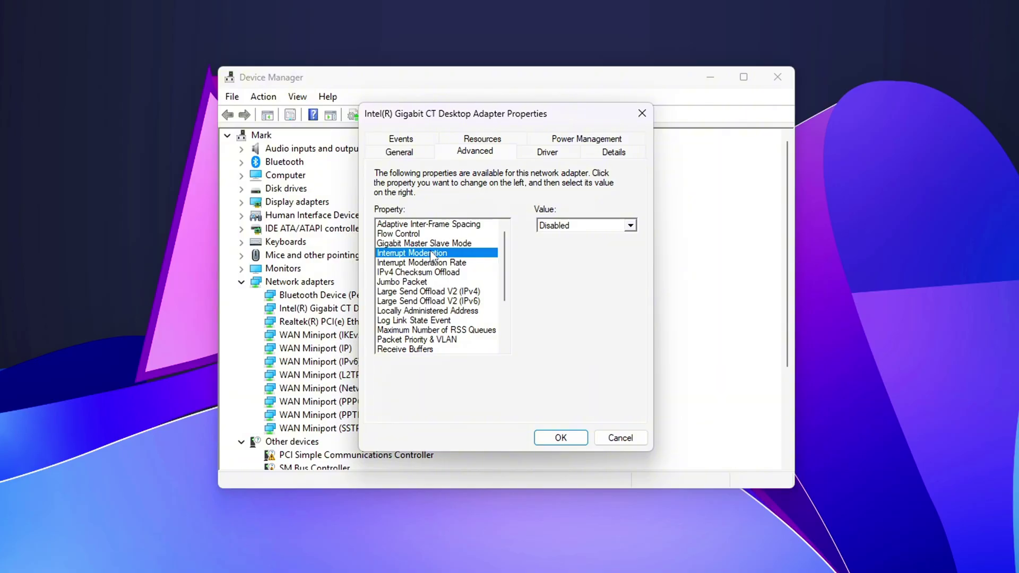
{"action": "left_click", "coordinate": [541, 228]}
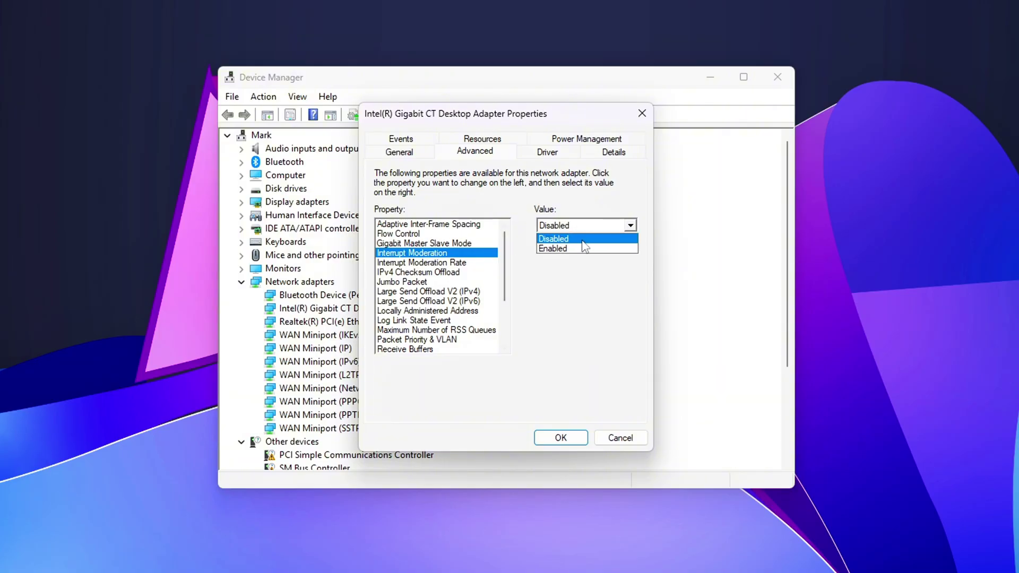
{"action": "left_click", "coordinate": [568, 236]}
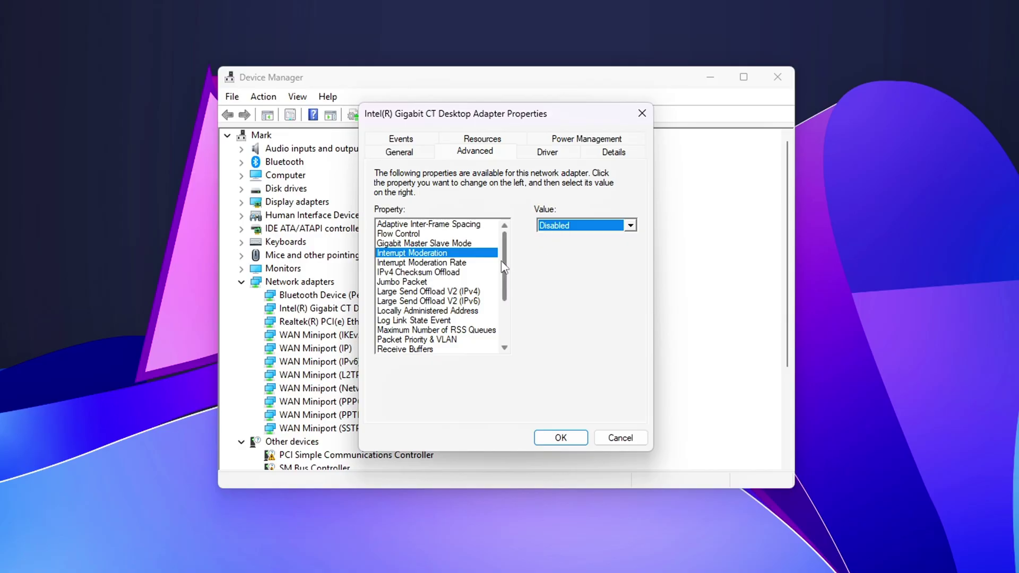
Step: Keep Large Send Offload V2 (IPv4) and (IPv6) set to Disabled on the Intel adapter
{"action": "left_click", "coordinate": [424, 291]}
{"action": "left_click", "coordinate": [581, 225]}
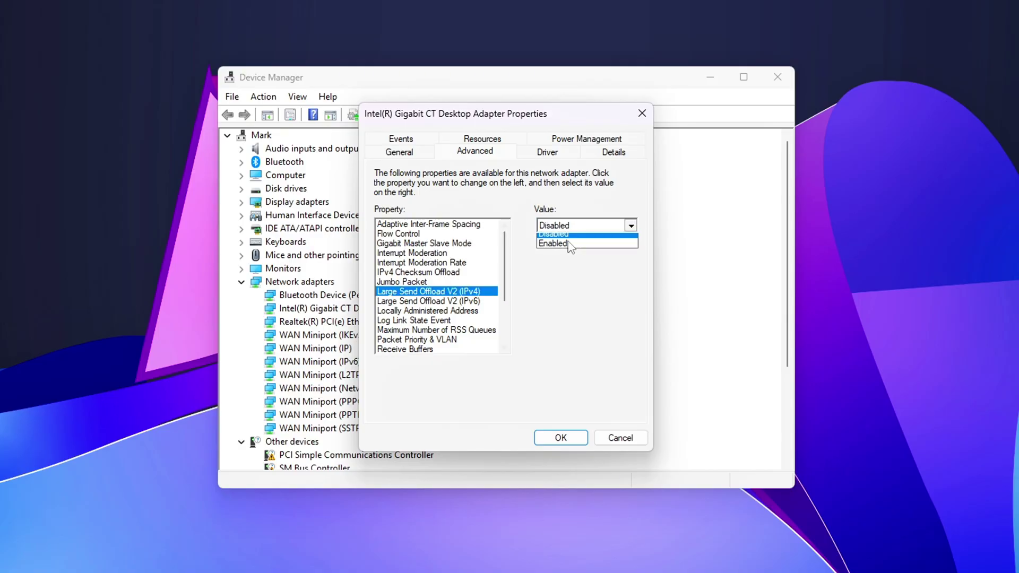
{"action": "left_click", "coordinate": [561, 238]}
{"action": "left_click", "coordinate": [485, 300]}
{"action": "left_click", "coordinate": [578, 225]}
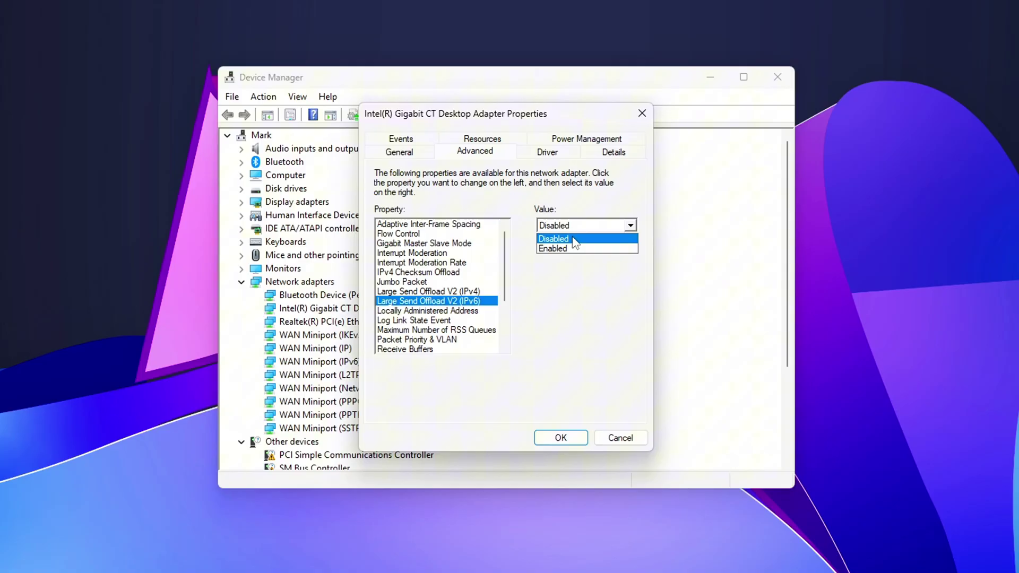
{"action": "left_click", "coordinate": [573, 237]}
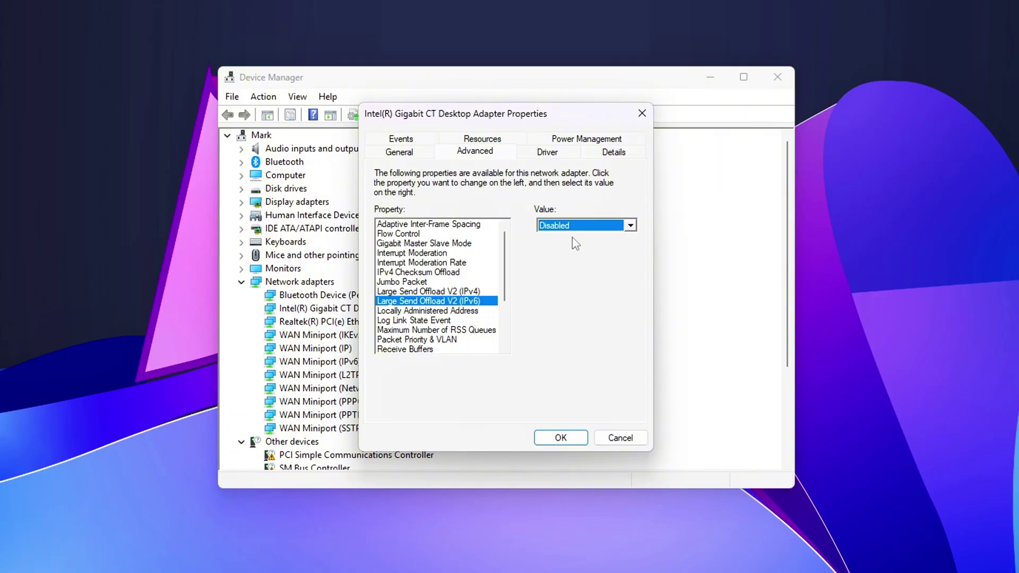
Step: Scroll to Receive Side Scaling and open its value choices
{"action": "scroll", "coordinate": [512, 290], "scroll_direction": "down", "scroll_amount": 2}
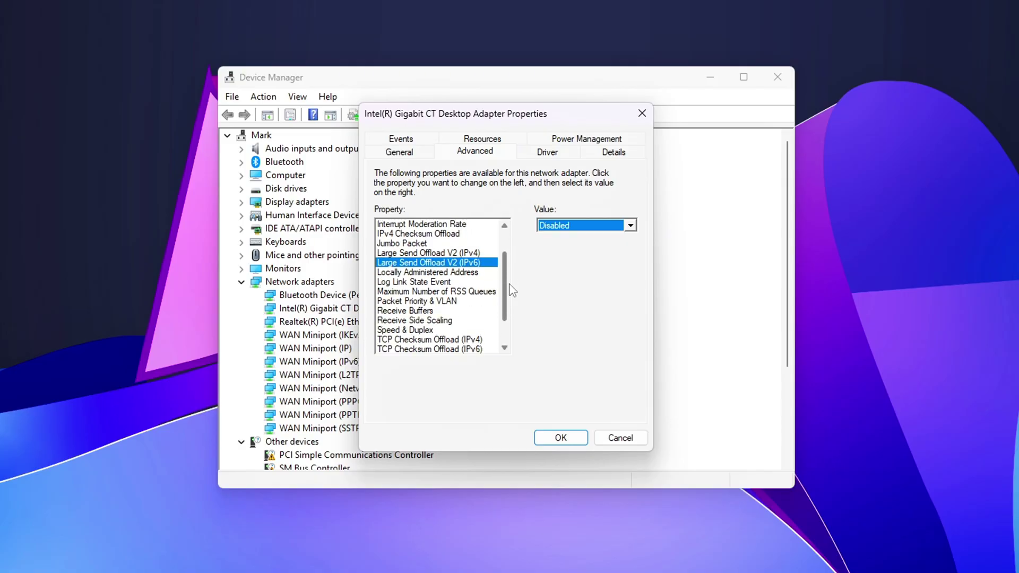
{"action": "scroll", "coordinate": [512, 292], "scroll_direction": "down", "scroll_amount": 1}
{"action": "scroll", "coordinate": [512, 296], "scroll_direction": "down", "scroll_amount": 1}
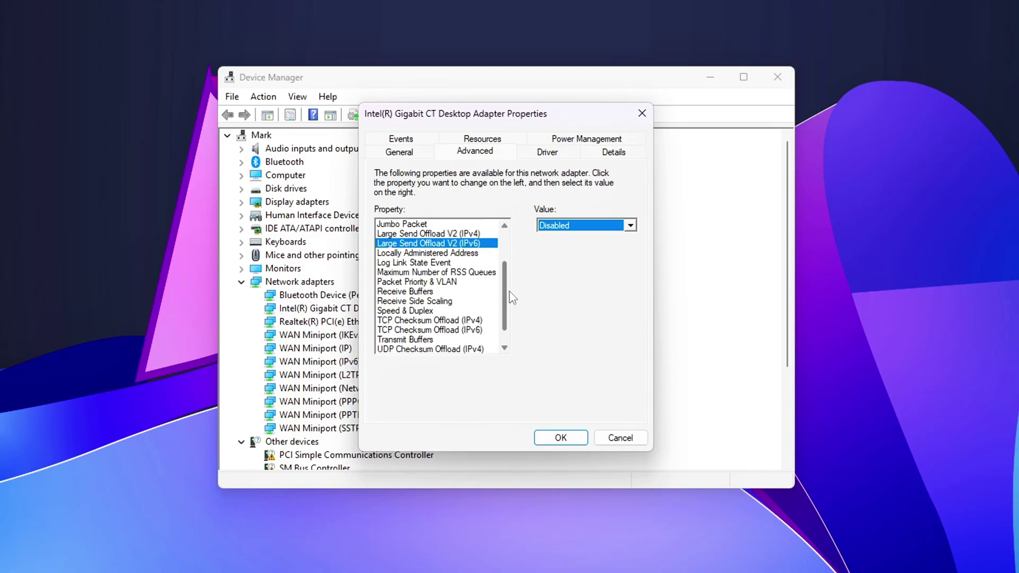
{"action": "left_click", "coordinate": [430, 301]}
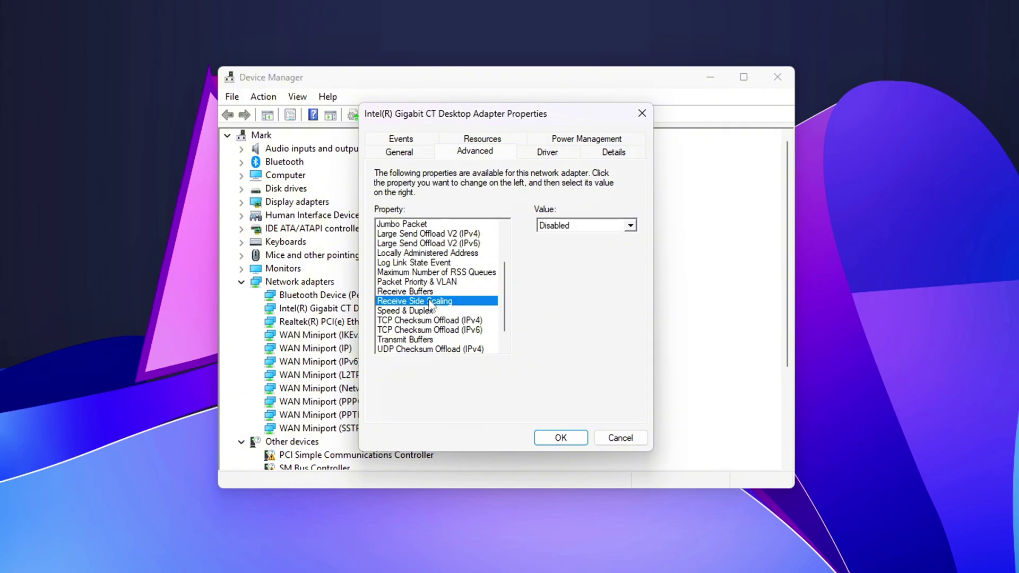
{"action": "left_click", "coordinate": [587, 226]}
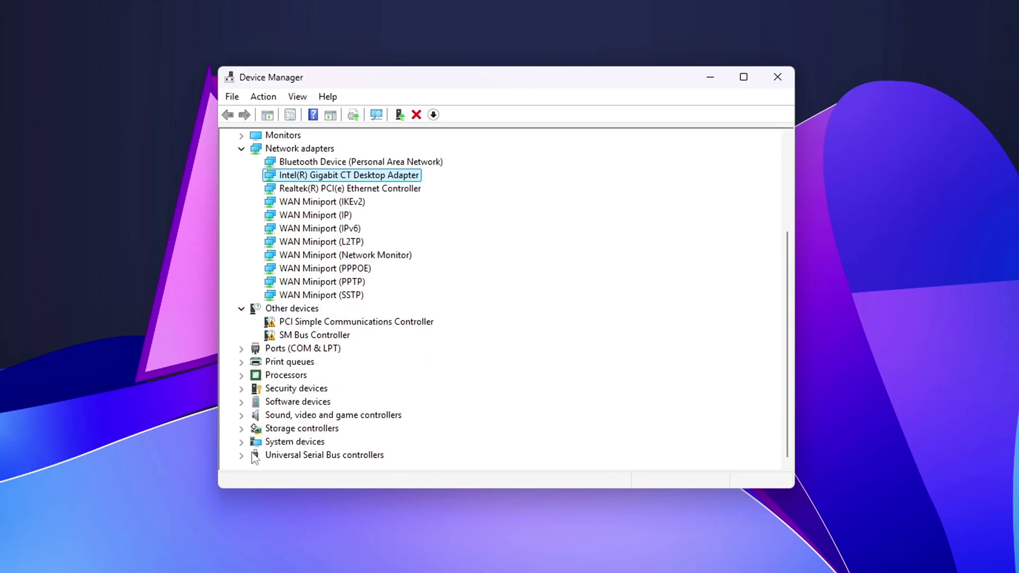
Step: Toggle 'allow Windows to turn off this device' in USB Root Hub (USB 3.0) Power Management
{"action": "left_click", "coordinate": [242, 455]}
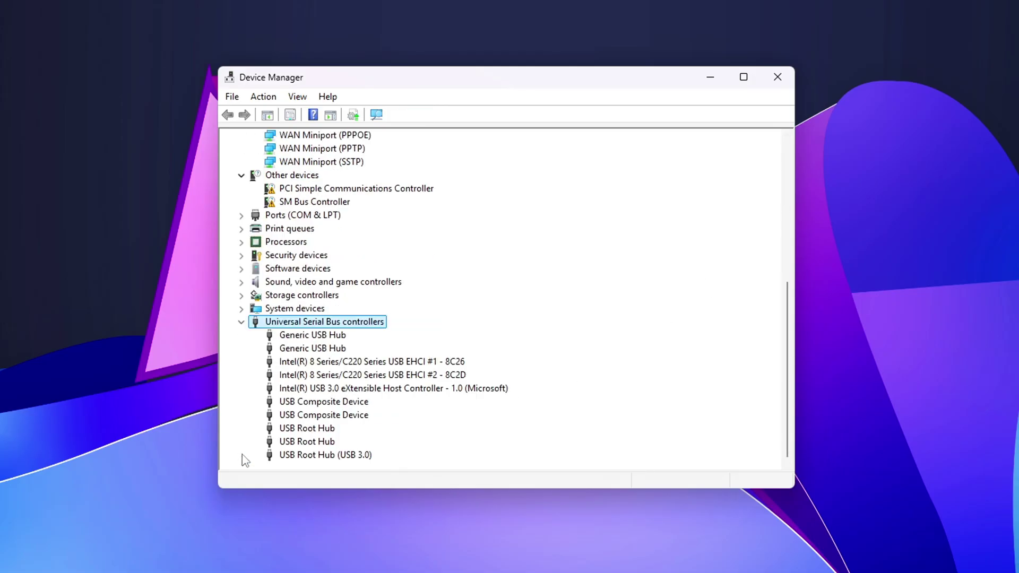
{"action": "right_click", "coordinate": [333, 456]}
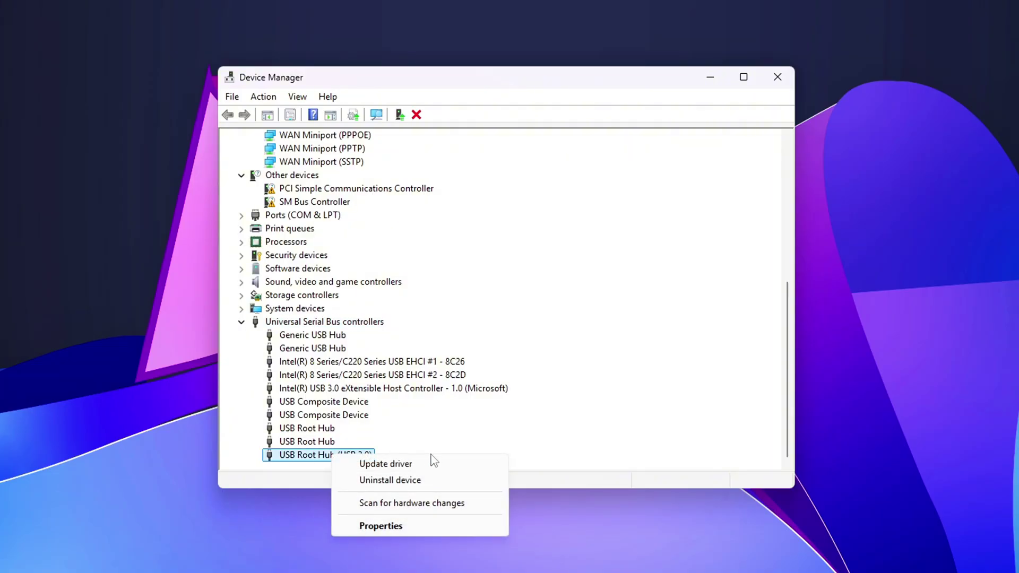
{"action": "left_click", "coordinate": [371, 525]}
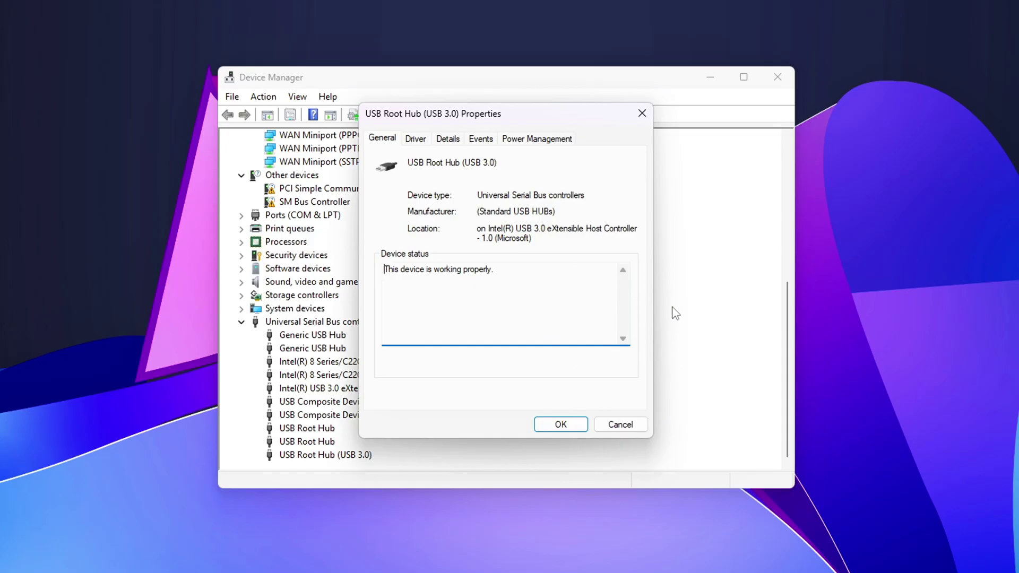
{"action": "left_click", "coordinate": [530, 139]}
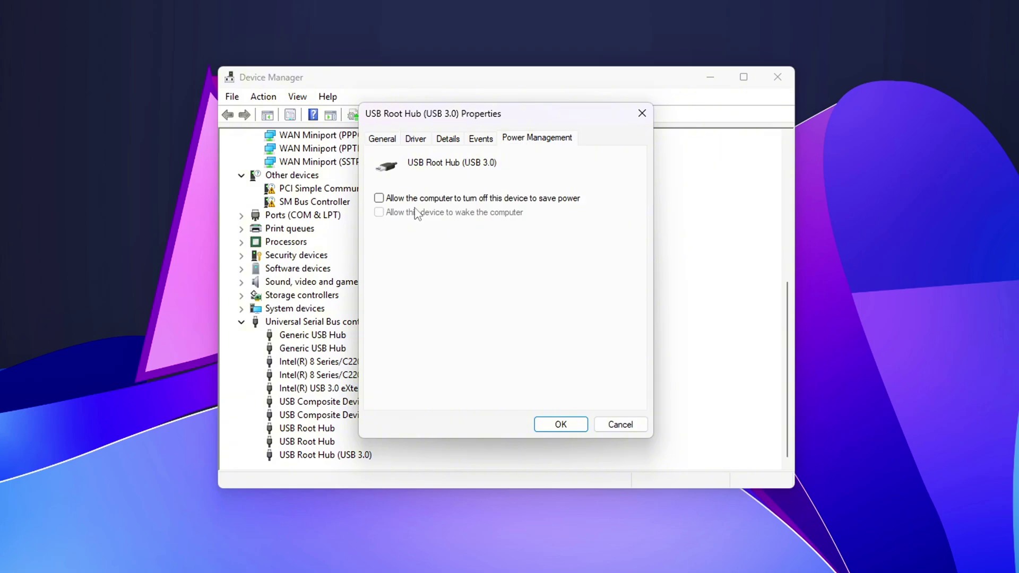
{"action": "left_click", "coordinate": [415, 201]}
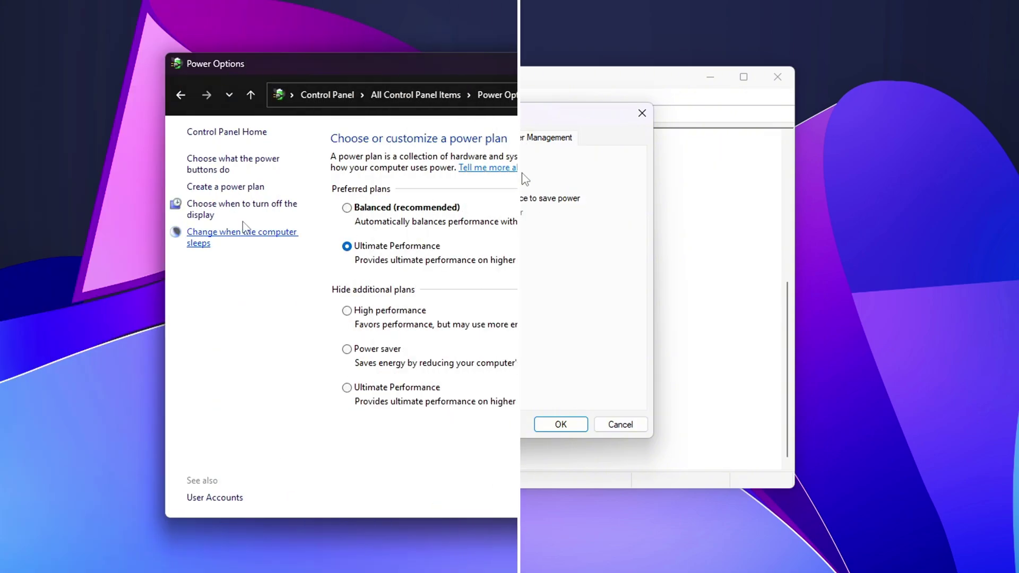
Step: Set USB selective suspend to Disabled in the Ultimate Performance plan's advanced settings and apply
{"action": "left_click", "coordinate": [698, 247]}
{"action": "left_click", "coordinate": [283, 264]}
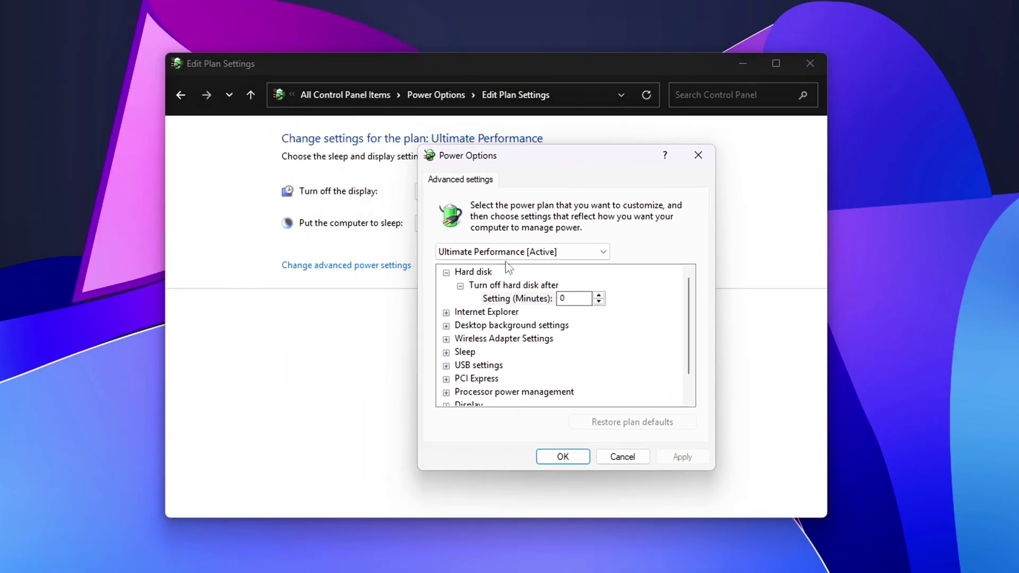
{"action": "left_click", "coordinate": [446, 366]}
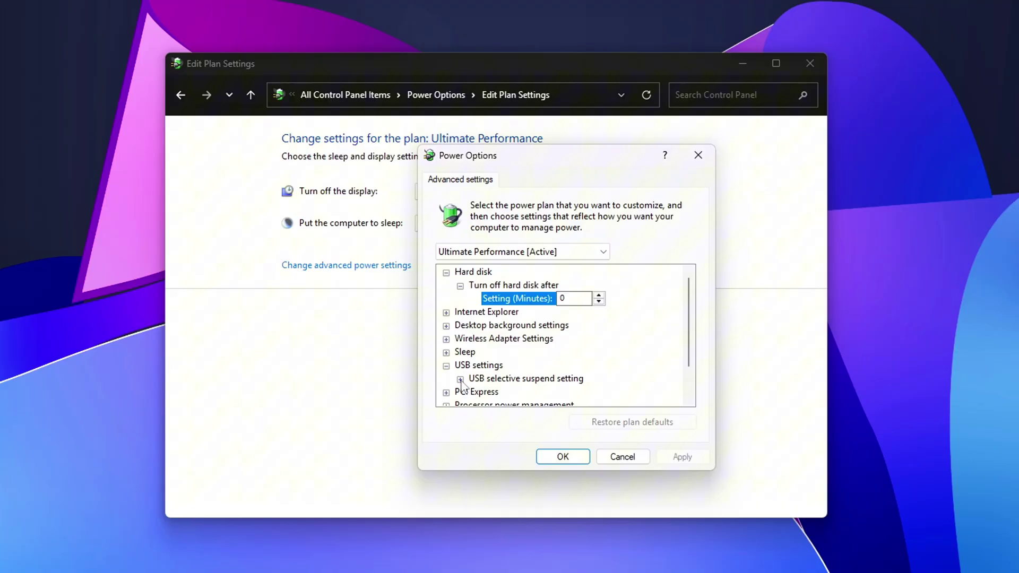
{"action": "left_click", "coordinate": [460, 380]}
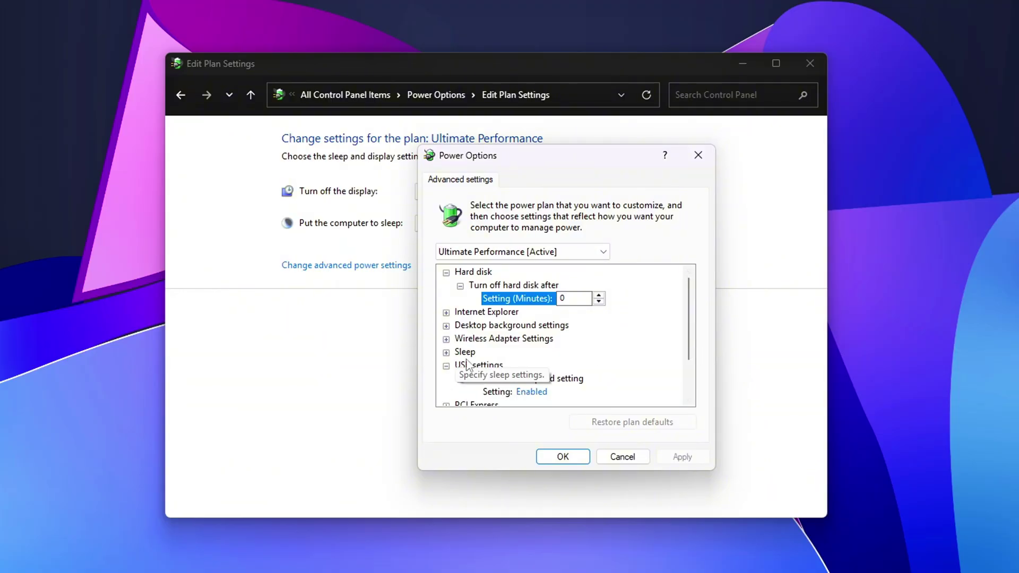
{"action": "left_click", "coordinate": [531, 391]}
{"action": "left_click", "coordinate": [535, 392]}
{"action": "left_click", "coordinate": [550, 404]}
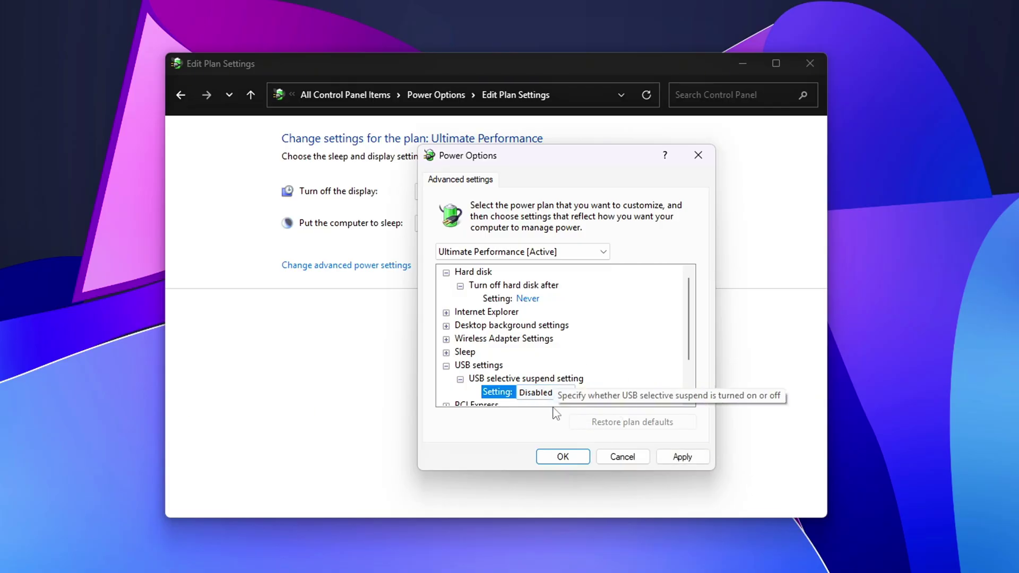
{"action": "left_click", "coordinate": [682, 456]}
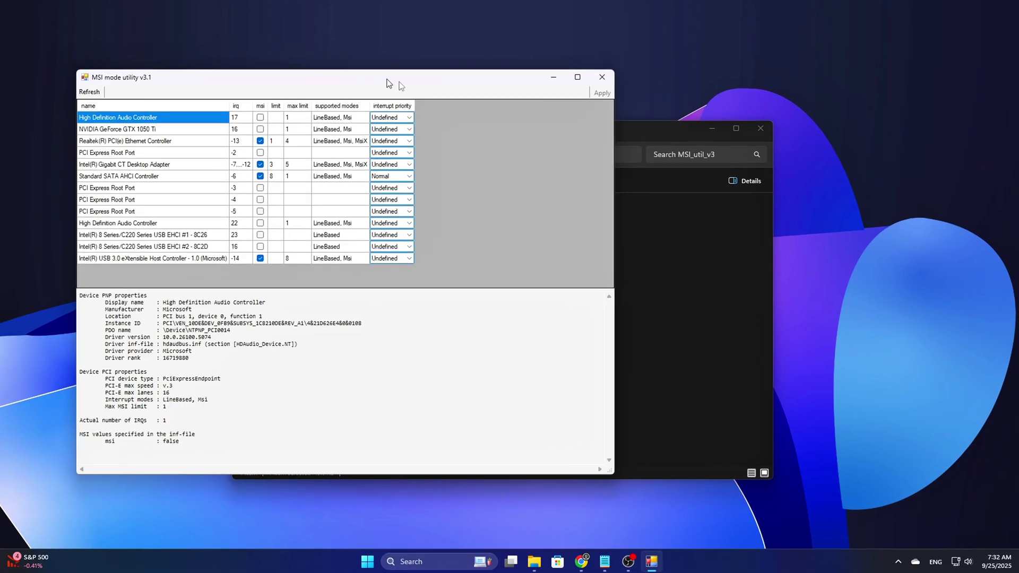
{"action": "left_click_drag", "start_coordinate": [395, 79], "coordinate": [549, 101]}
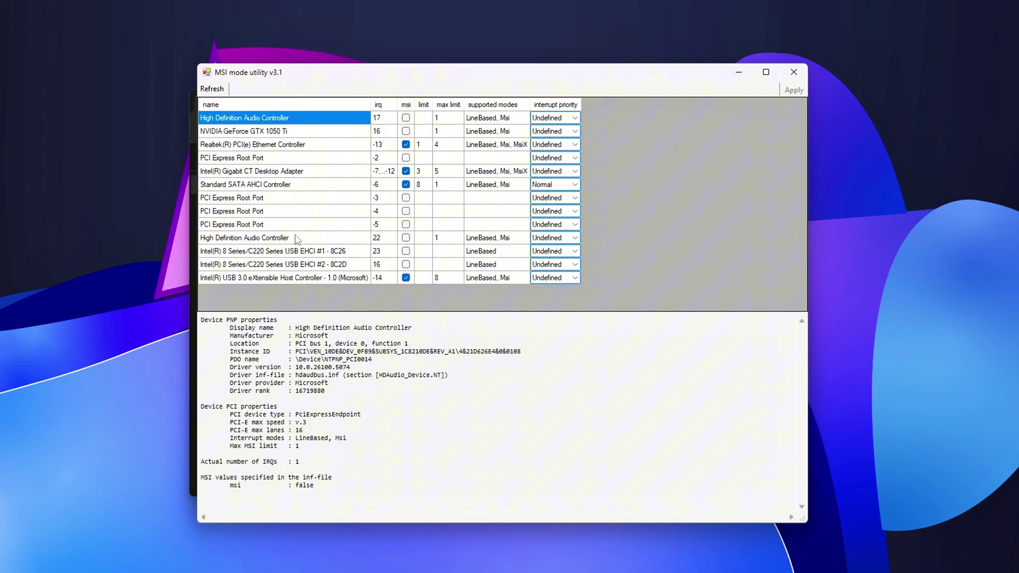
{"action": "left_click", "coordinate": [276, 264]}
{"action": "left_click", "coordinate": [319, 278]}
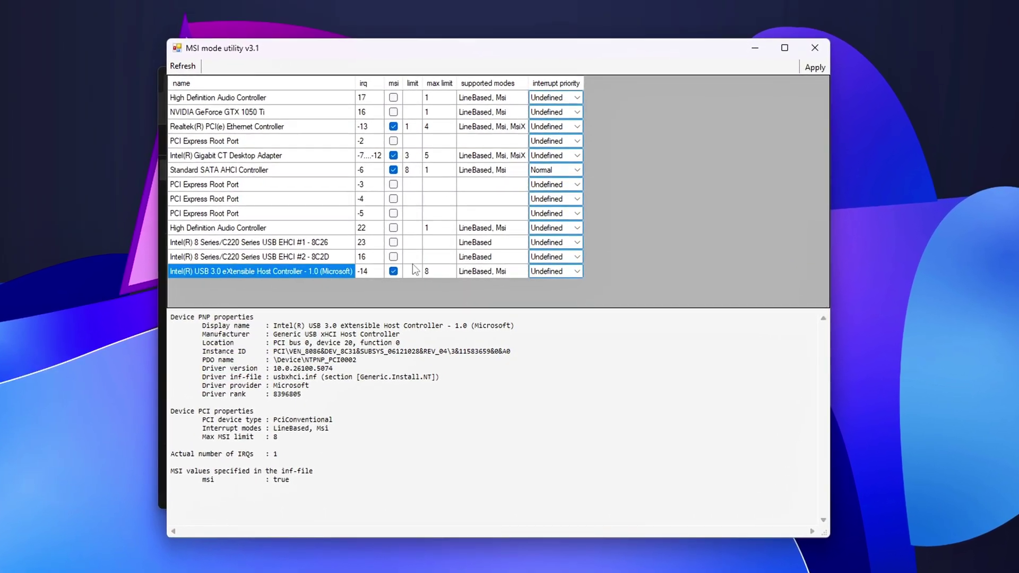
{"action": "left_click", "coordinate": [557, 273]}
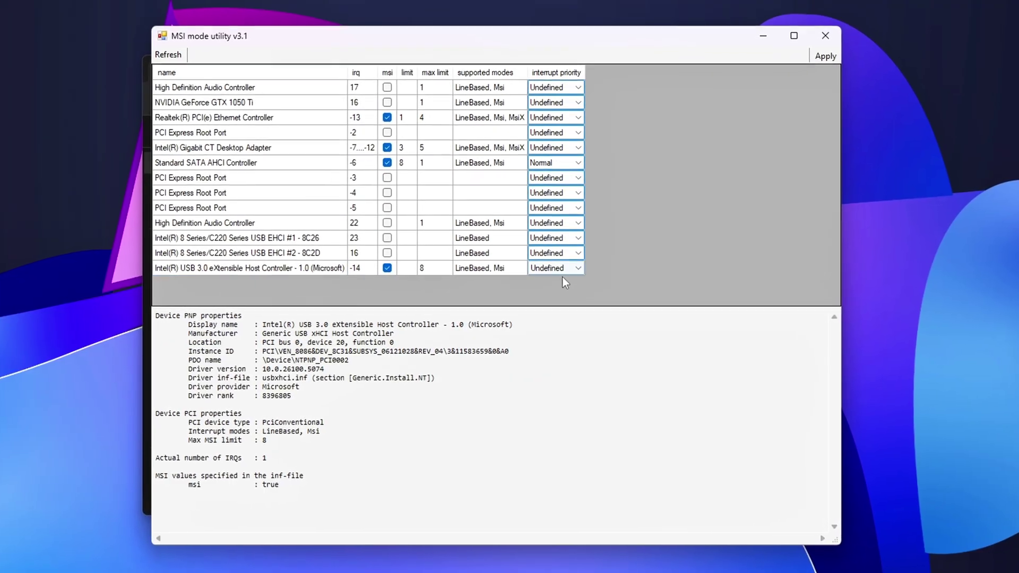
{"action": "left_click", "coordinate": [562, 272]}
{"action": "left_click", "coordinate": [533, 277]}
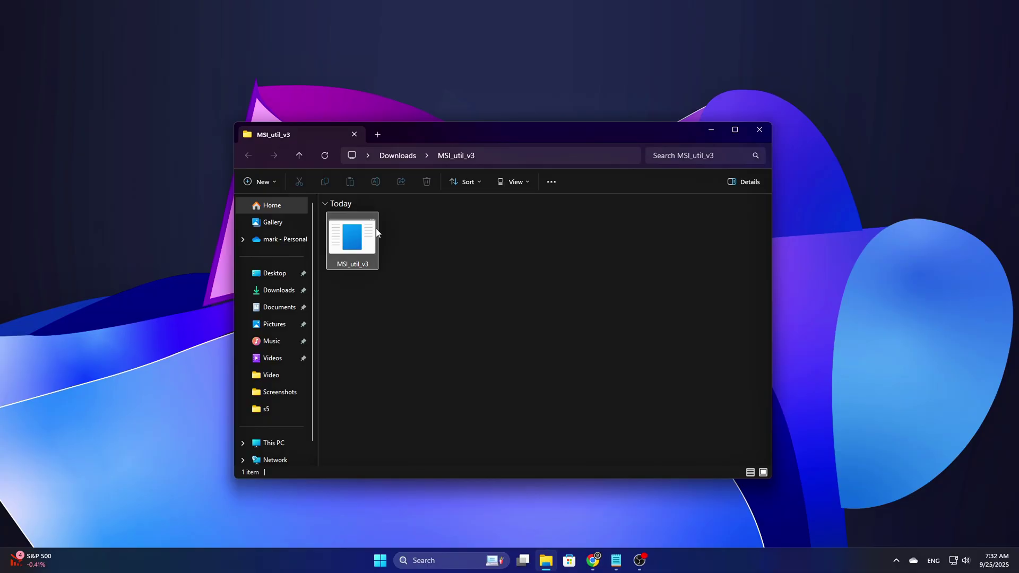
Step: Run MSI_util_v3 as administrator and centre its window
{"action": "left_click", "coordinate": [377, 233]}
{"action": "right_click", "coordinate": [377, 232]}
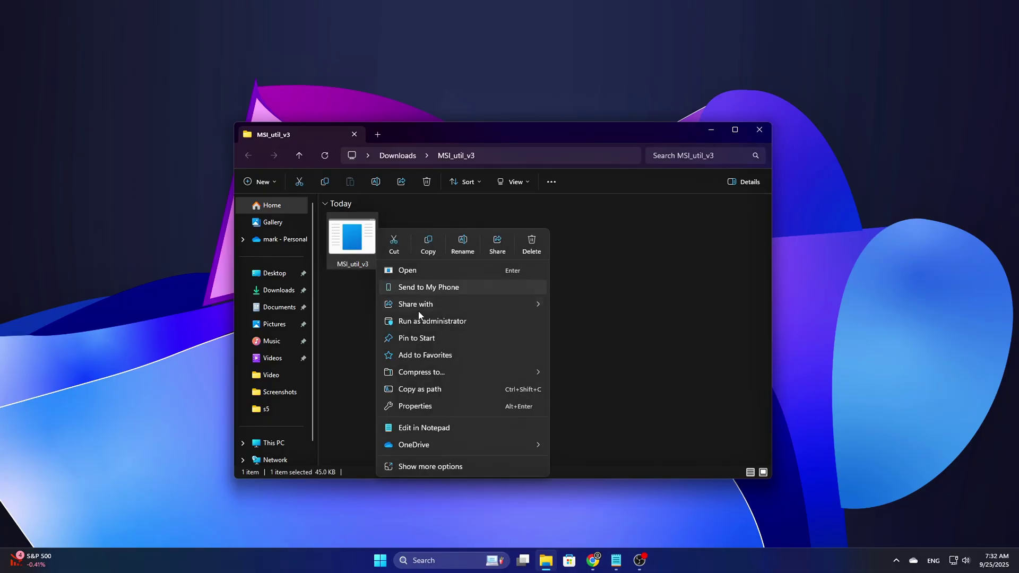
{"action": "left_click", "coordinate": [424, 318]}
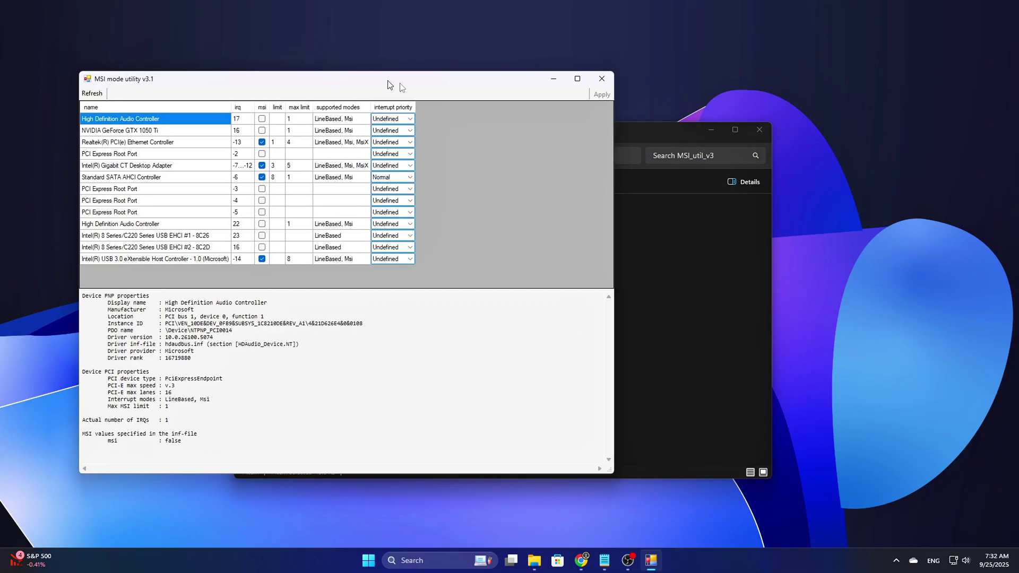
{"action": "left_click_drag", "start_coordinate": [390, 85], "coordinate": [550, 112]}
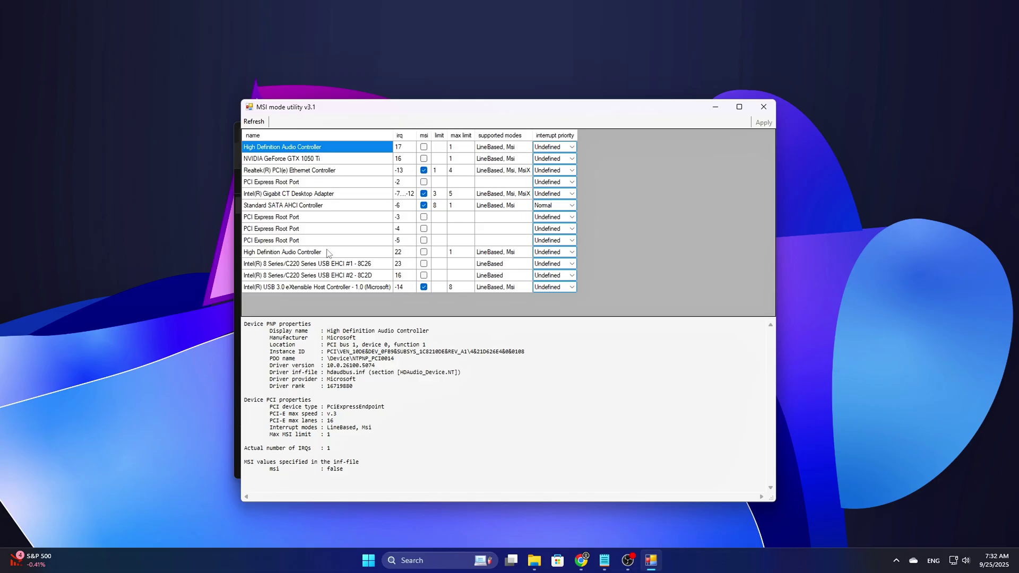
Step: Keep MSI enabled for the USB 3.0 eXtensible Host Controller with interrupt priority Undefined
{"action": "left_click", "coordinate": [313, 268]}
{"action": "left_click", "coordinate": [363, 288]}
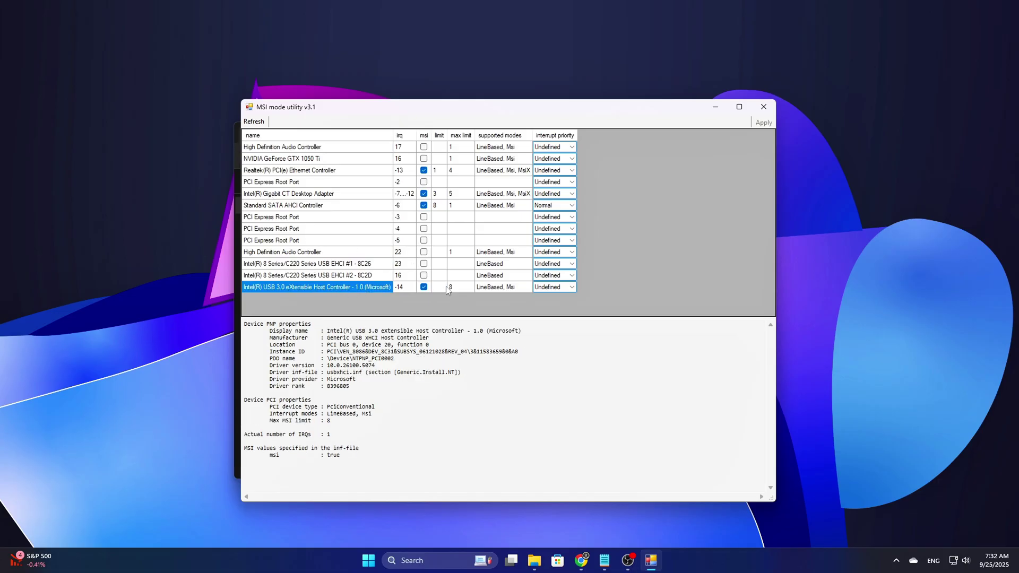
{"action": "left_click", "coordinate": [423, 286]}
{"action": "left_click", "coordinate": [423, 287]}
{"action": "left_click", "coordinate": [380, 288]}
{"action": "left_click", "coordinate": [561, 288]}
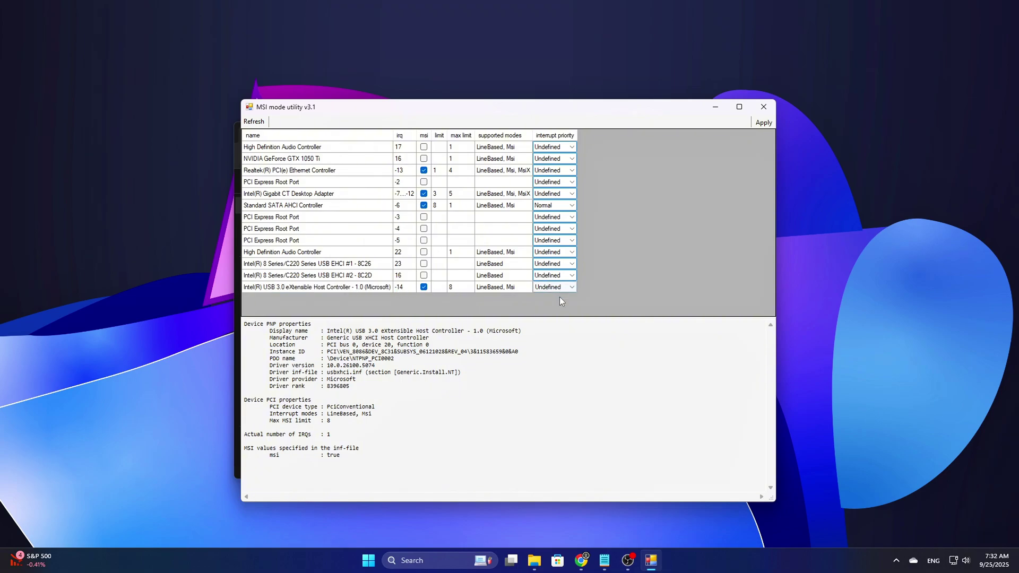
{"action": "left_click", "coordinate": [557, 287]}
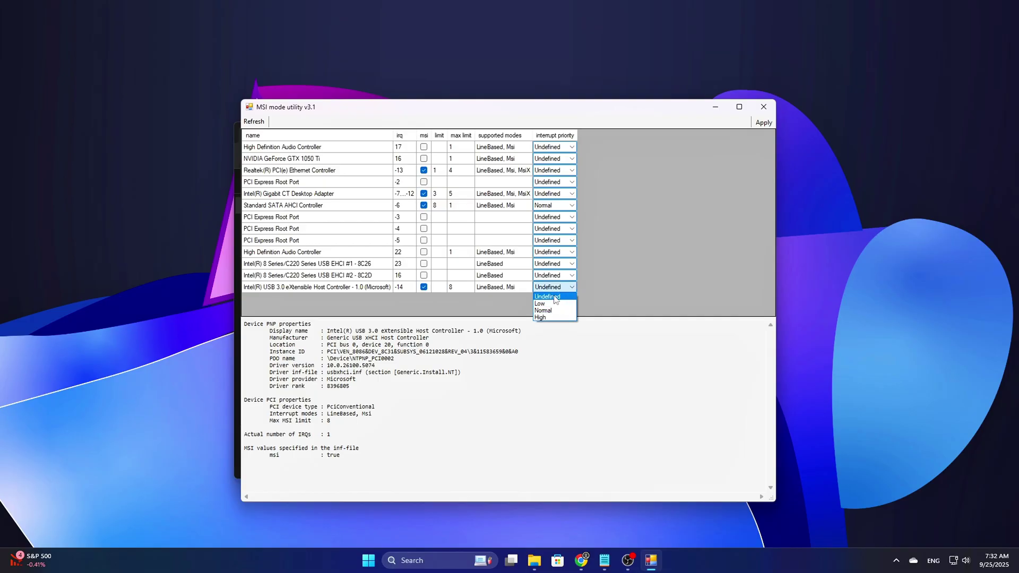
{"action": "left_click", "coordinate": [556, 299]}
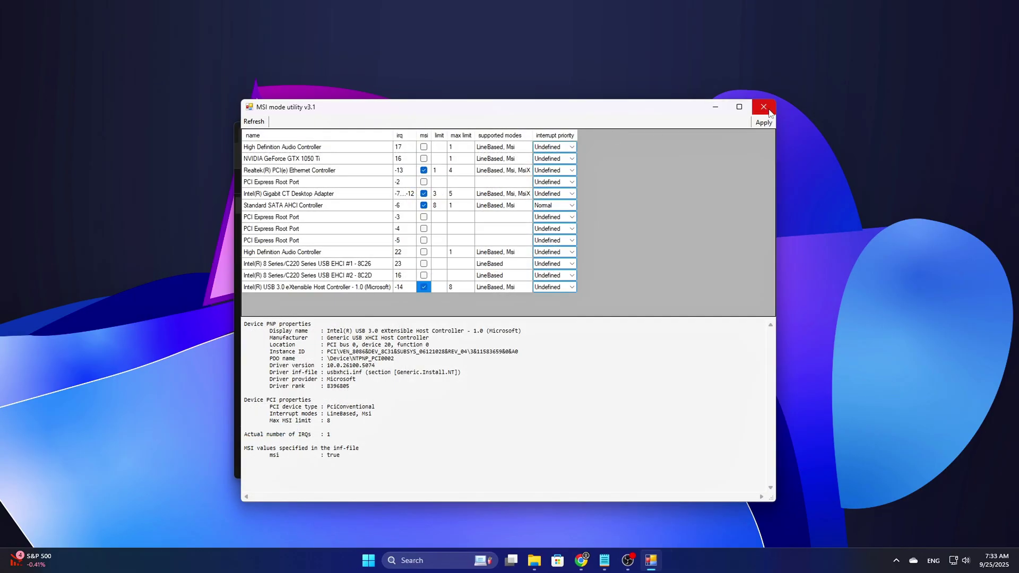
Step: Close the MSI utility and its folder, then start Command Prompt as administrator
{"action": "left_click", "coordinate": [764, 108]}
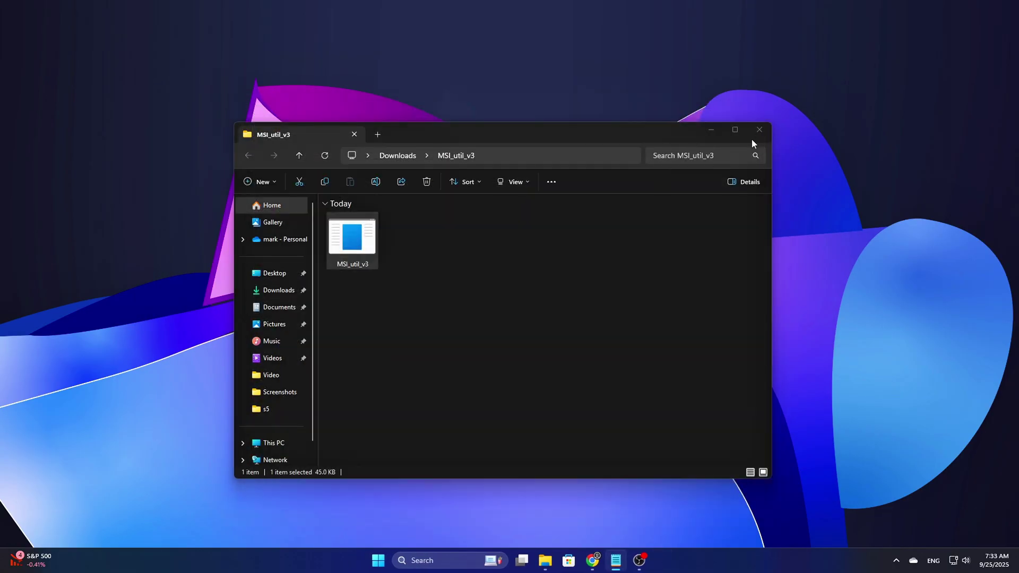
{"action": "left_click", "coordinate": [758, 130]}
{"action": "key", "text": "super+s"}
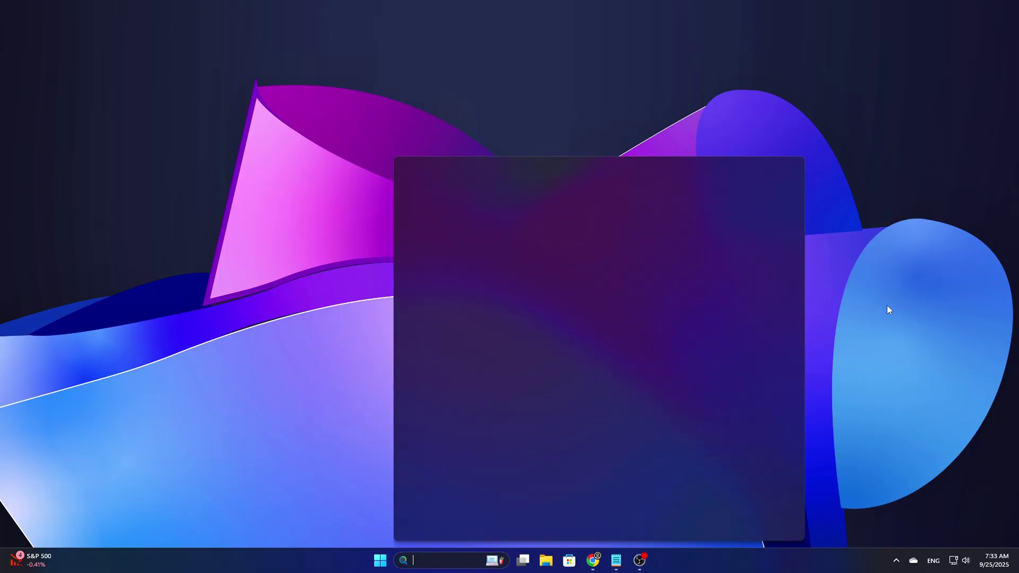
{"action": "type", "text": "cmd"}
{"action": "left_click", "coordinate": [626, 325]}
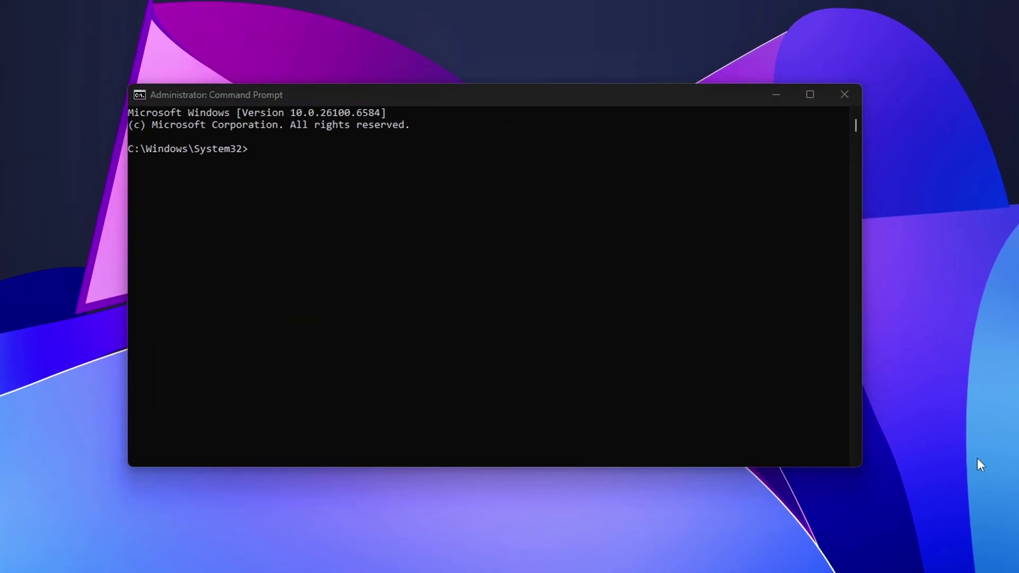
Step: Run bcdedit /set disabledynamictick yes and bcdedit /set useplatformclock yes
{"action": "left_click", "coordinate": [537, 375]}
{"action": "type", "text": "bcdedit /set disabledynamictick yes"}
{"action": "key", "text": "Return"}
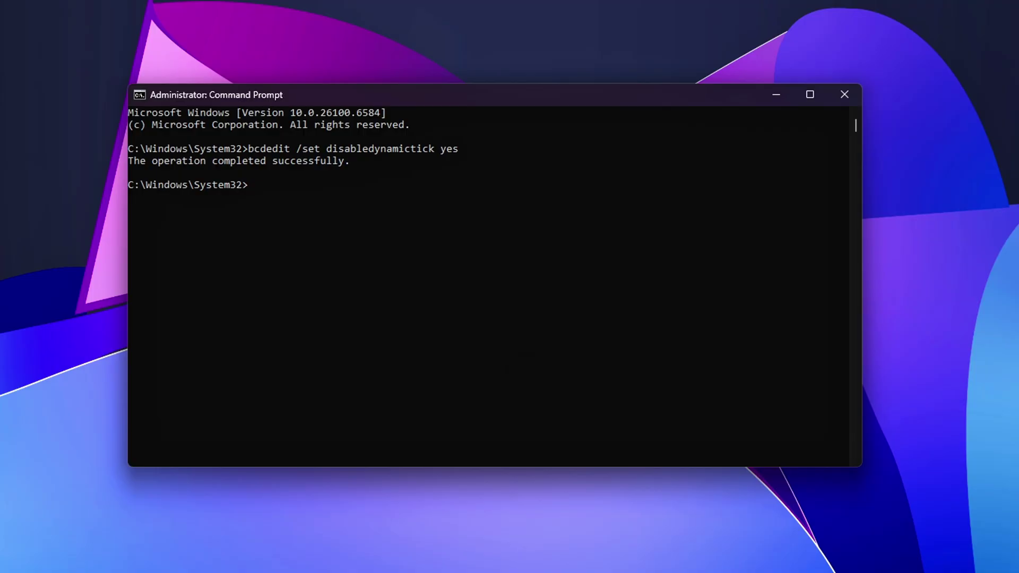
{"action": "left_click", "coordinate": [567, 383]}
{"action": "type", "text": "bcdedit /set useplatformclock yes"}
{"action": "key", "text": "Return"}
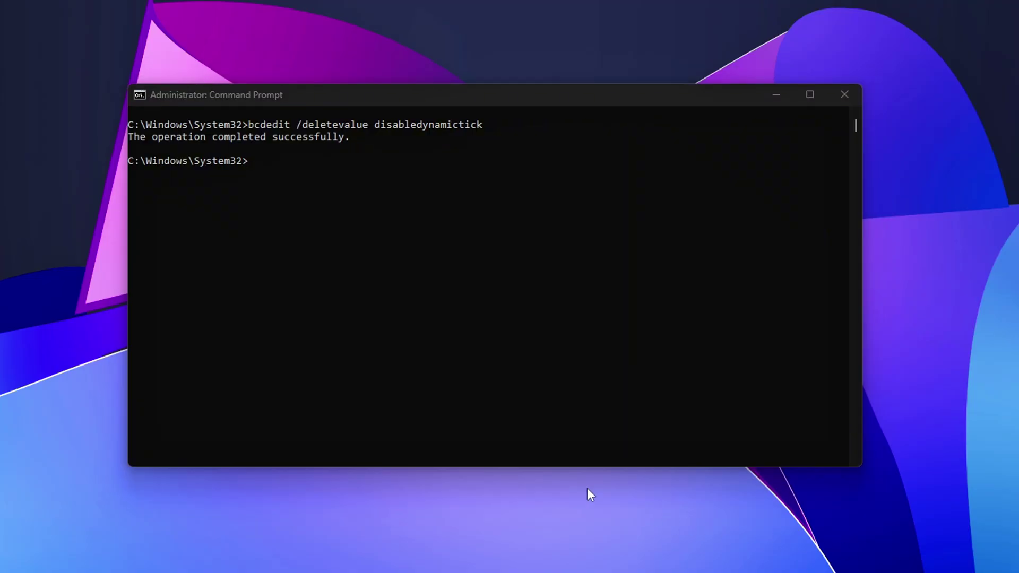
Step: Run bcdedit /deletevalue useplatformclock, which fails with 'Element not found.'
{"action": "left_click", "coordinate": [424, 373]}
{"action": "type", "text": "bcdedit /deletevalue useplatformcloc"}
{"action": "key", "text": "Return"}
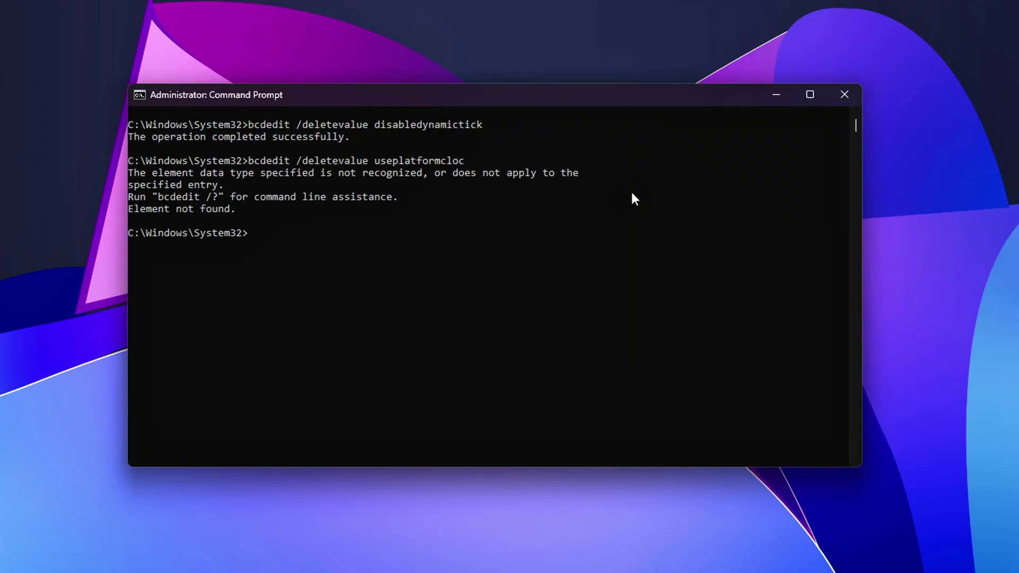
{"action": "left_click_drag", "start_coordinate": [582, 112], "coordinate": [587, 126]}
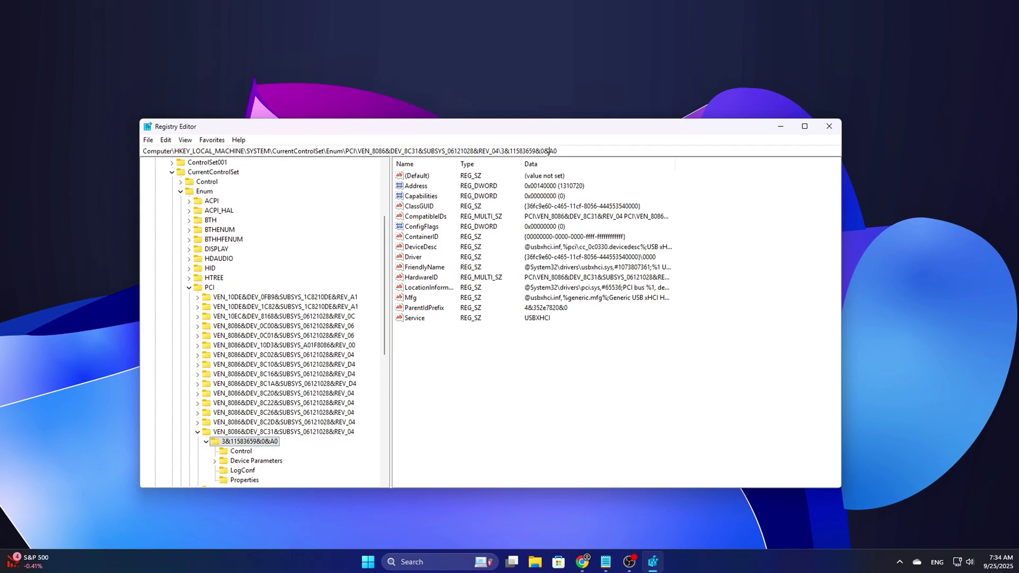
Step: Go to the Memory Management key and confirm DisablePagingExecutive's value data is 1
{"action": "left_click", "coordinate": [550, 145]}
{"action": "key", "text": "ctrl+a"}
{"action": "type", "text": "HKEY_LOCAL_MACHINE\\SYSTEM\\CurrentControlSet\\Control\\Session Manager\\Memory Management"}
{"action": "key", "text": "Return"}
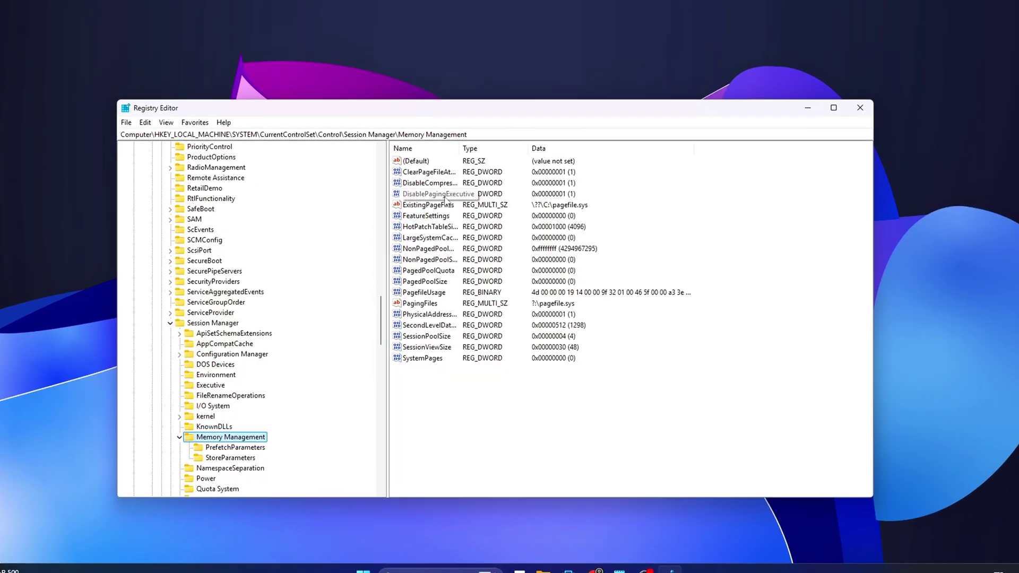
{"action": "double_click", "coordinate": [446, 196]}
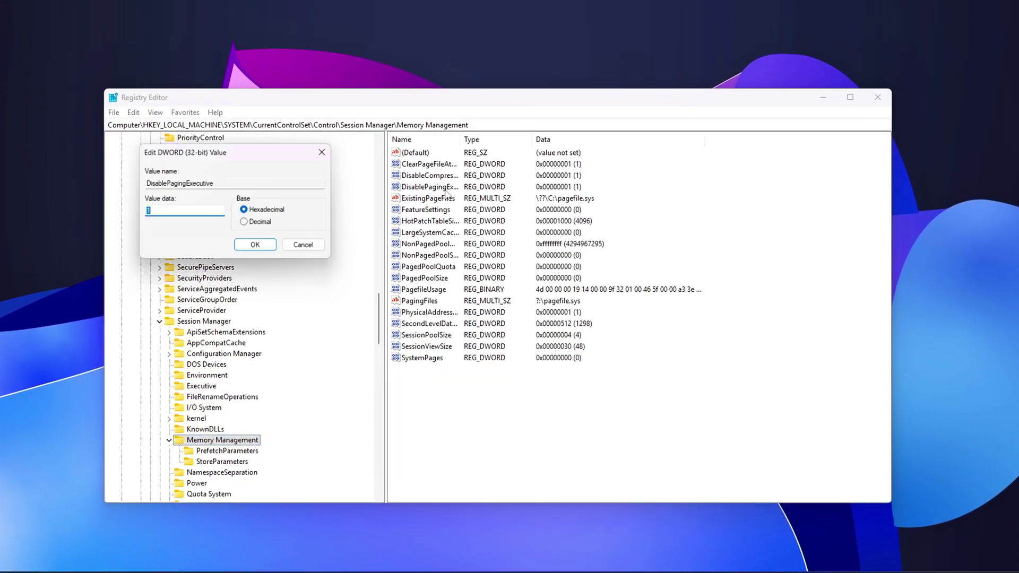
{"action": "left_click_drag", "start_coordinate": [186, 152], "coordinate": [489, 208]}
{"action": "left_click", "coordinate": [458, 278]}
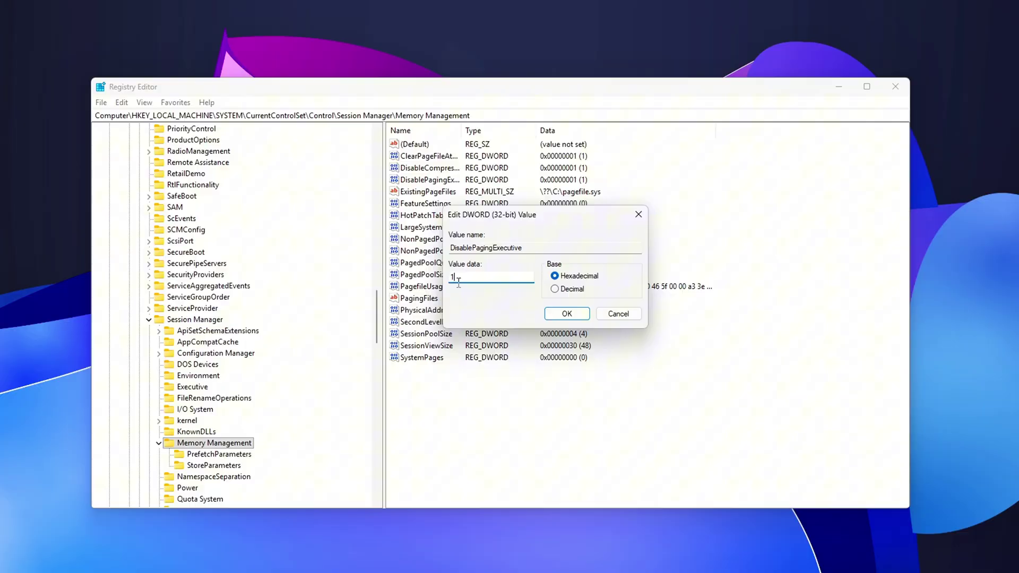
{"action": "left_click", "coordinate": [567, 313]}
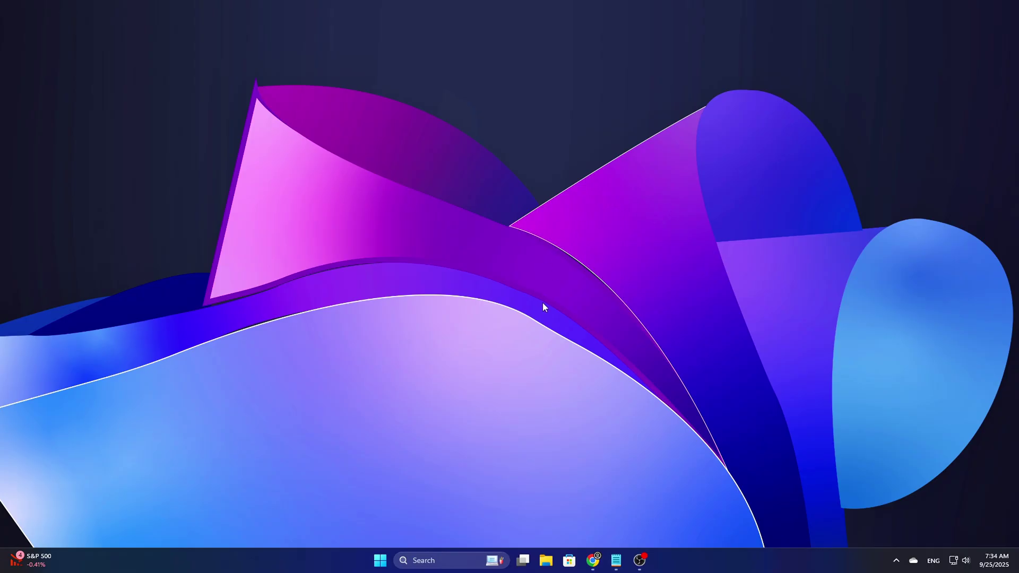
Step: Relaunch Registry Editor via Run and reconfirm DisablePagingExecutive is 1 under Memory Management
{"action": "key", "text": "super+r"}
{"action": "left_click_drag", "start_coordinate": [100, 446], "coordinate": [488, 213]}
{"action": "key", "text": "Return"}
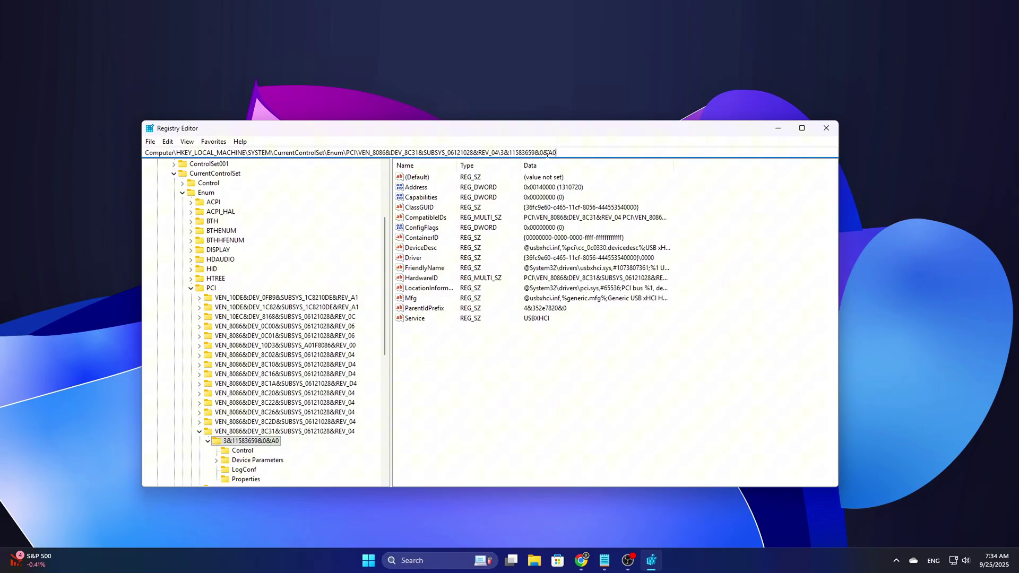
{"action": "type", "text": "HKEY_LOCAL_MACHINE\\SYSTEM\\CurrentControlSet\\Control\\Session Manager\\Memory Management"}
{"action": "key", "text": "Return"}
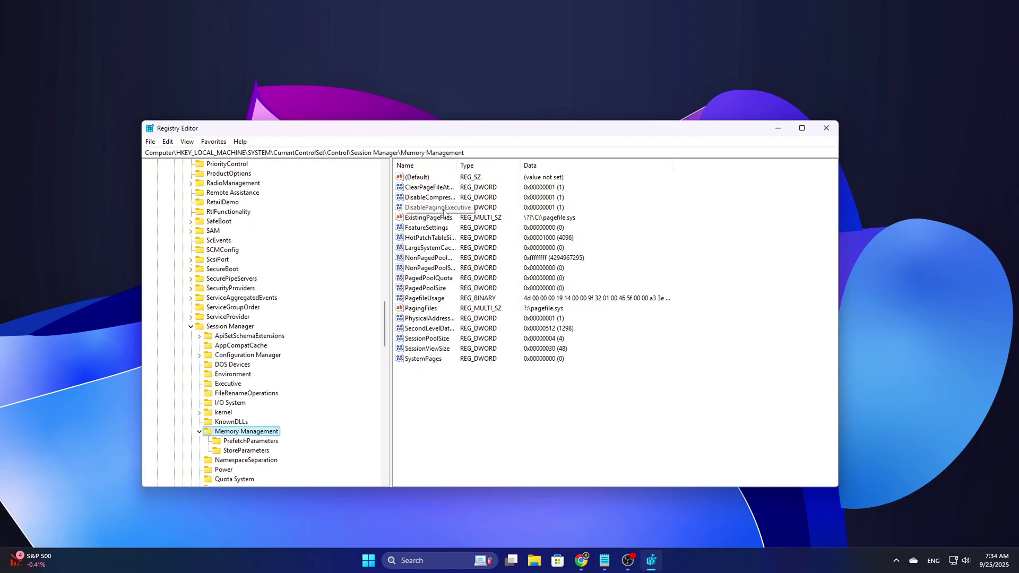
{"action": "double_click", "coordinate": [444, 209]}
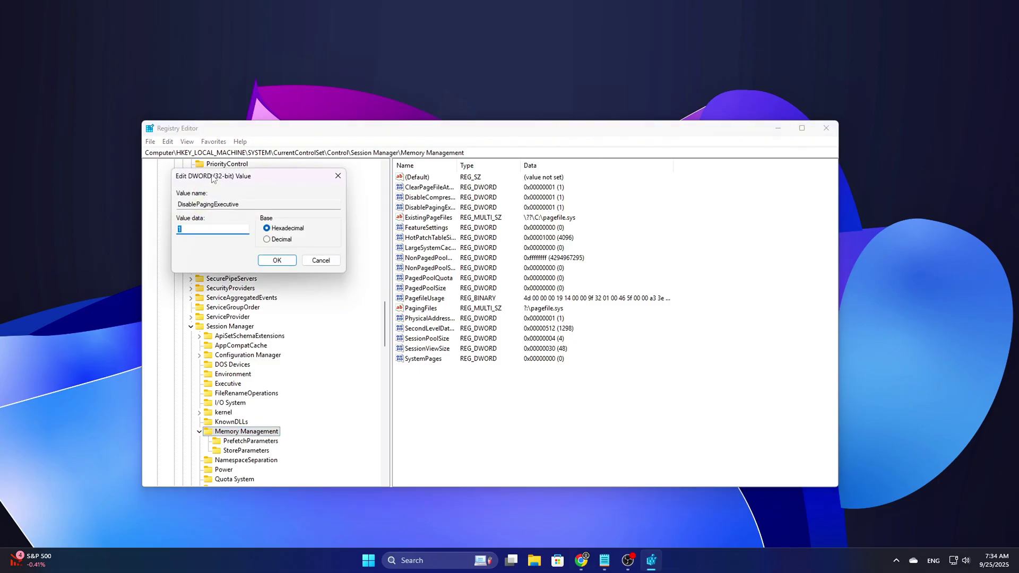
{"action": "left_click_drag", "start_coordinate": [212, 179], "coordinate": [482, 240]}
{"action": "left_click", "coordinate": [476, 288]}
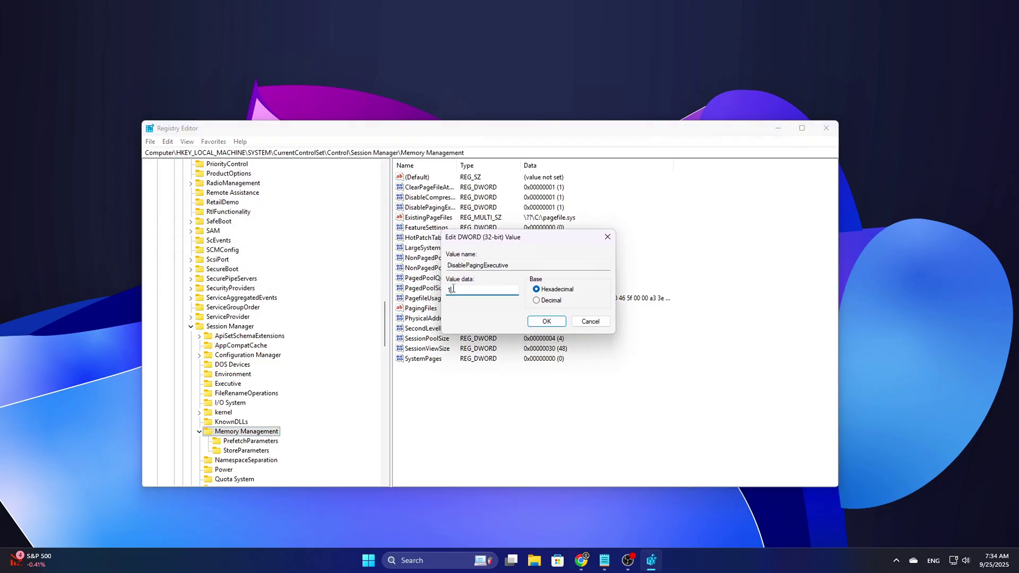
{"action": "left_click", "coordinate": [545, 321]}
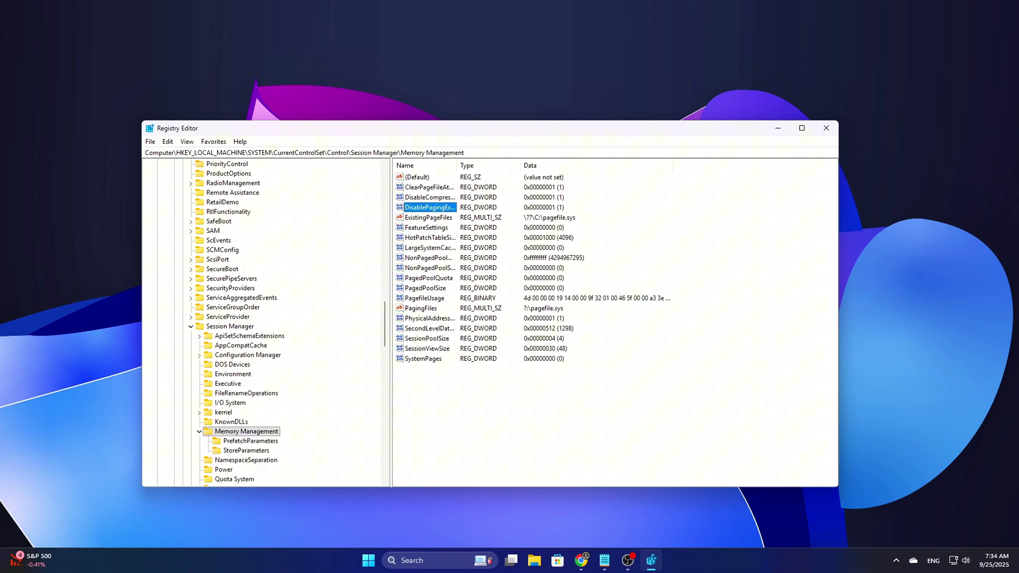
{"action": "key", "text": "alt+Tab"}
{"action": "left_click", "coordinate": [531, 153]}
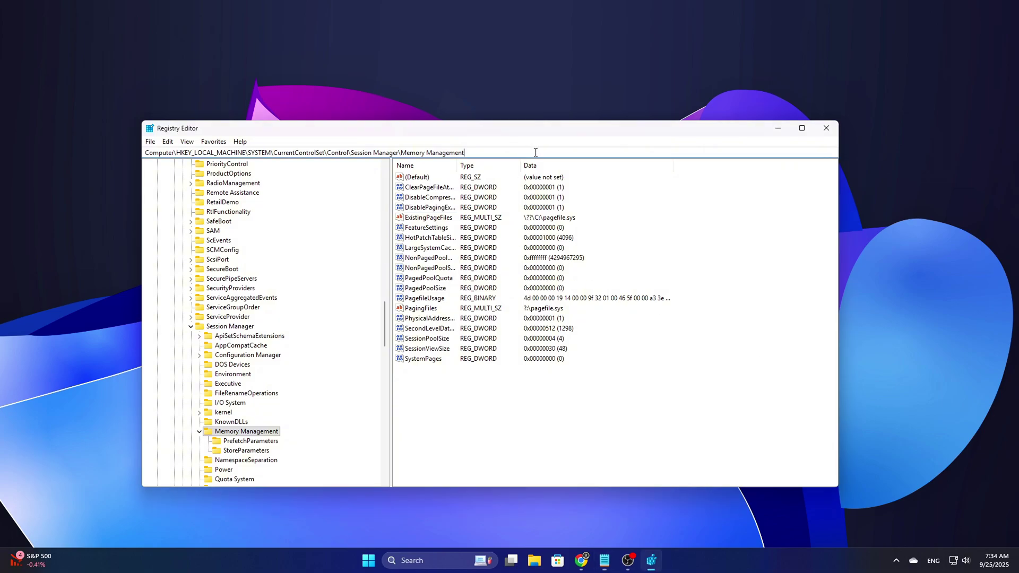
Step: Go to the Multimedia SystemProfile key and set NetworkThrottlingIndex to ffffffff
{"action": "key", "text": "BackSpace"}
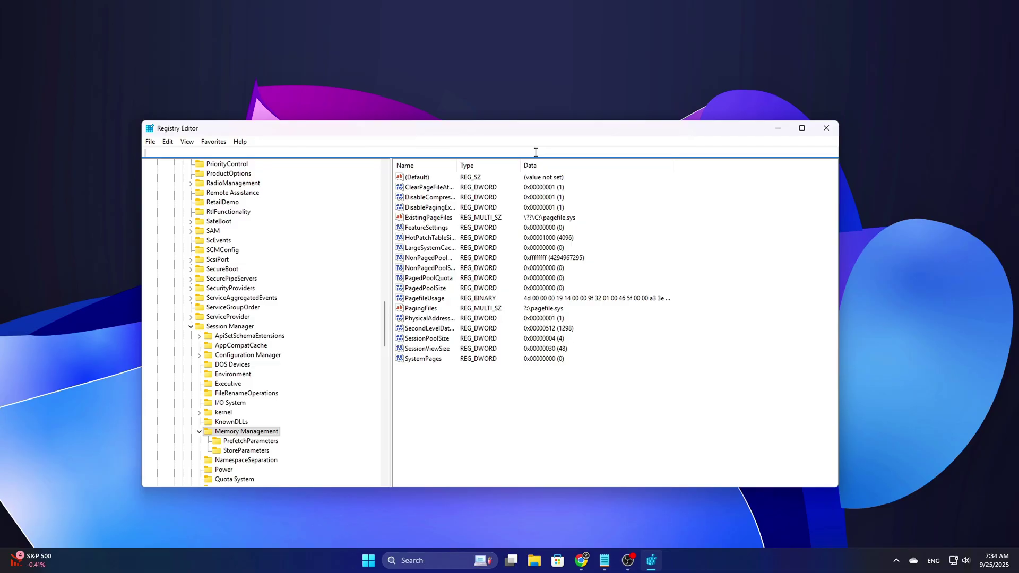
{"action": "type", "text": "HKEY_LOCAL_MACHINE\\SOFTWARE\\Microsoft\\Windows NT\\CurrentVersion\\Multimedia\\SystemProfile"}
{"action": "key", "text": "Return"}
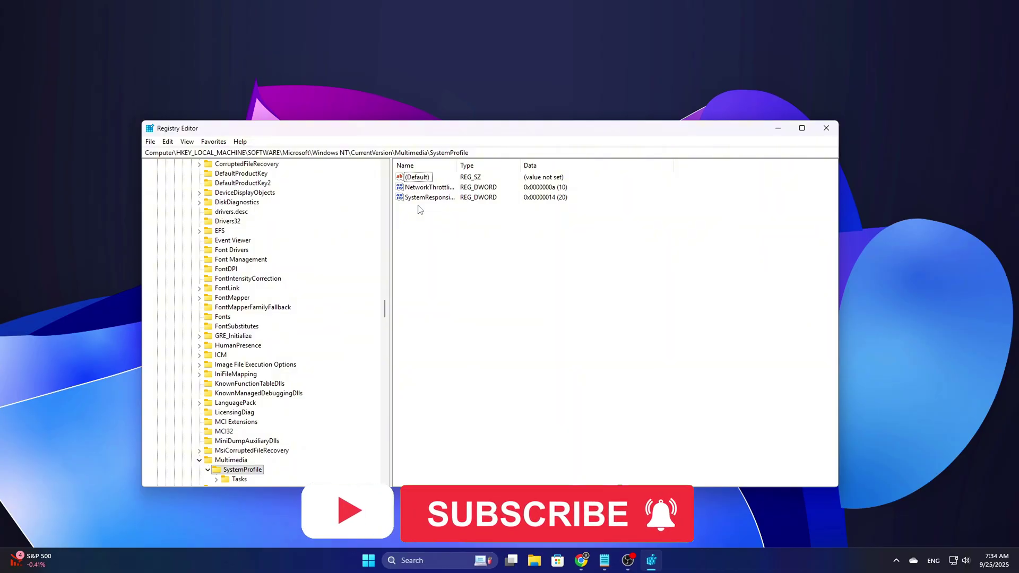
{"action": "double_click", "coordinate": [427, 188]}
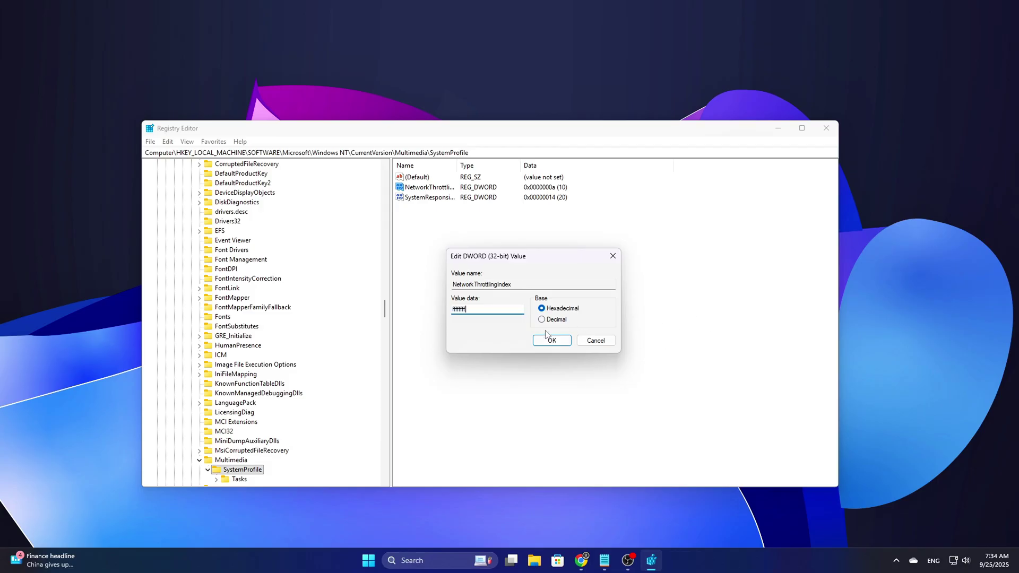
{"action": "type", "text": "ffffffff"}
{"action": "left_click", "coordinate": [561, 343]}
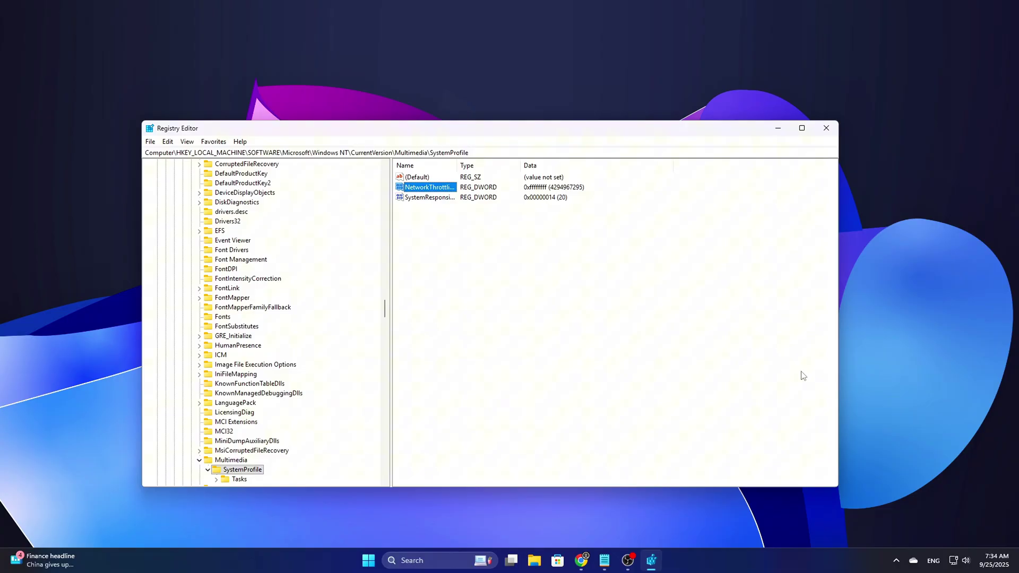
Step: Set SystemResponsiveness to 0
{"action": "double_click", "coordinate": [422, 198]}
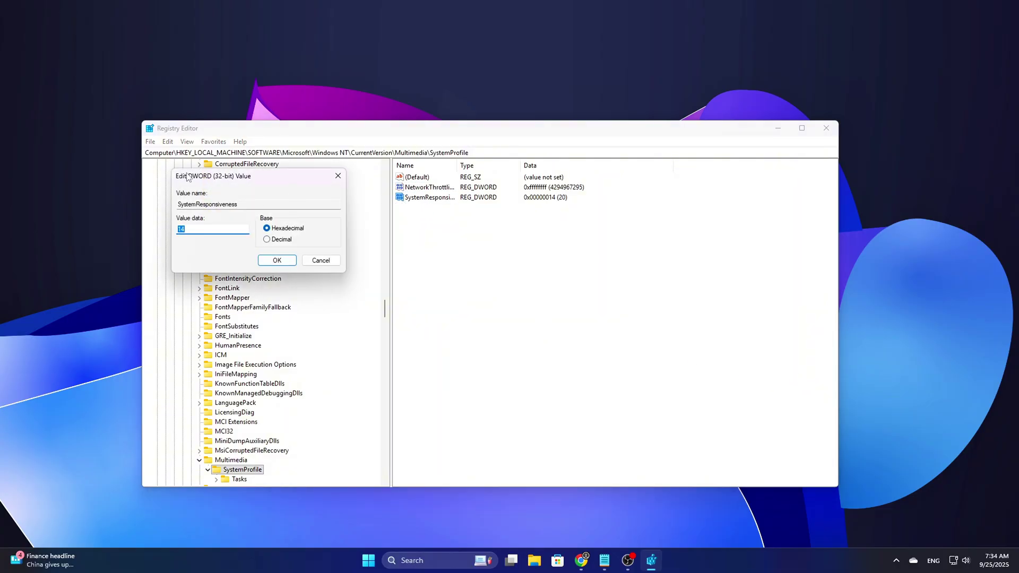
{"action": "left_click_drag", "start_coordinate": [197, 182], "coordinate": [498, 253]}
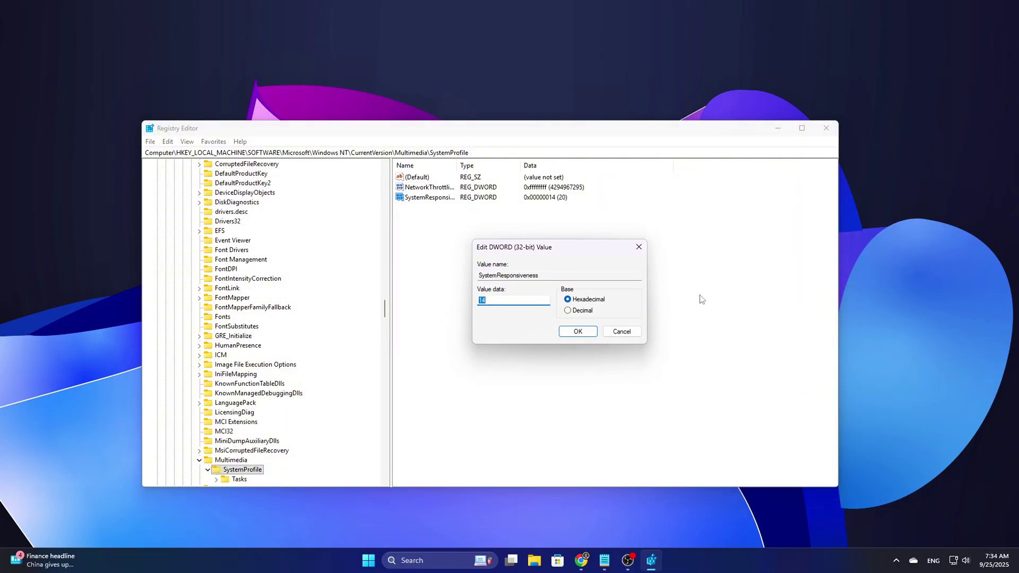
{"action": "type", "text": "0"}
{"action": "left_click", "coordinate": [570, 336]}
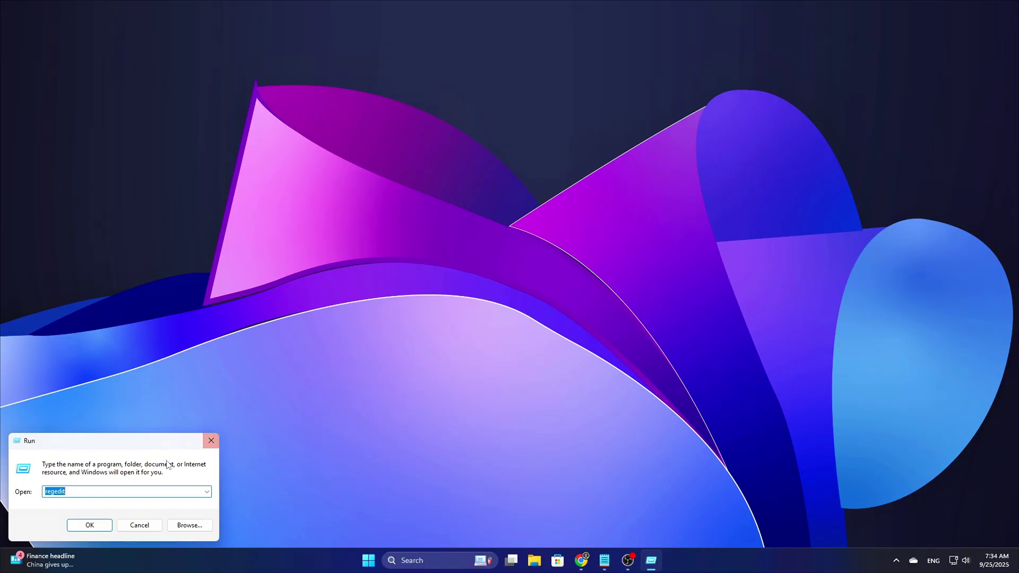
Step: Launch services.msc and select Connected User Experiences and Telemetry in the service list
{"action": "left_click_drag", "start_coordinate": [157, 452], "coordinate": [545, 259]}
{"action": "left_click", "coordinate": [478, 335]}
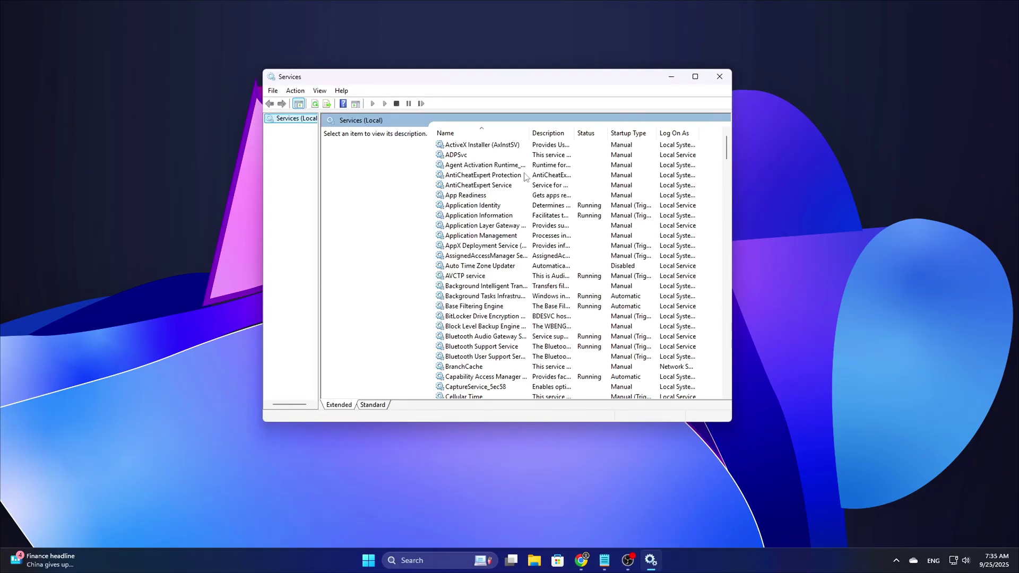
{"action": "left_click", "coordinate": [525, 178]}
{"action": "type", "text": "captcc"}
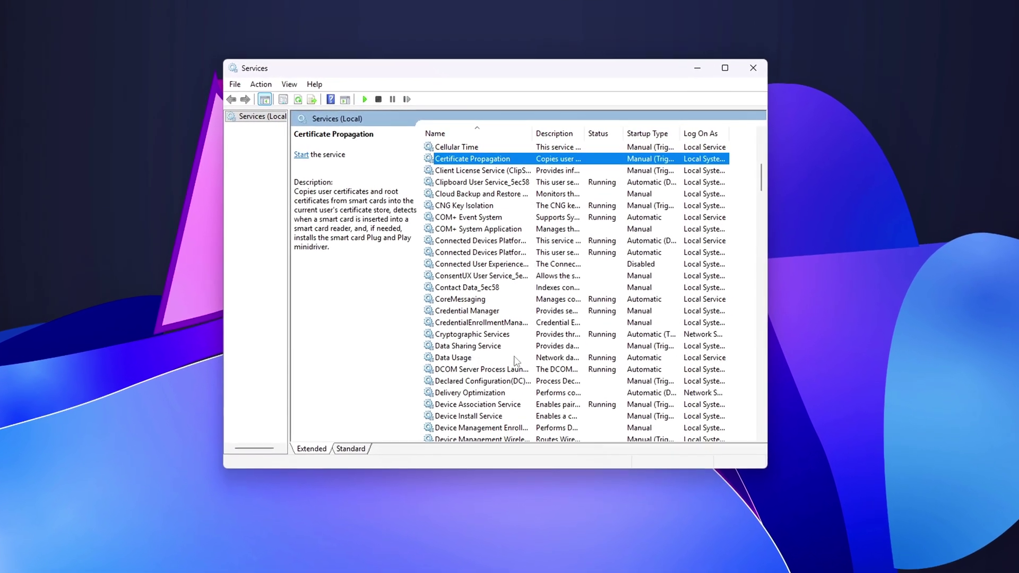
{"action": "type", "text": "c"}
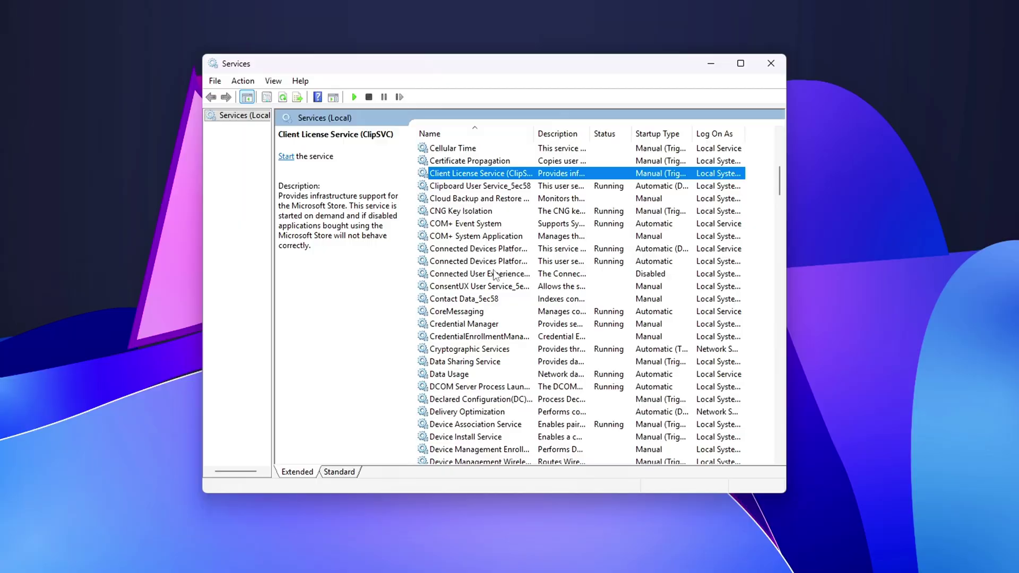
{"action": "left_click", "coordinate": [493, 275]}
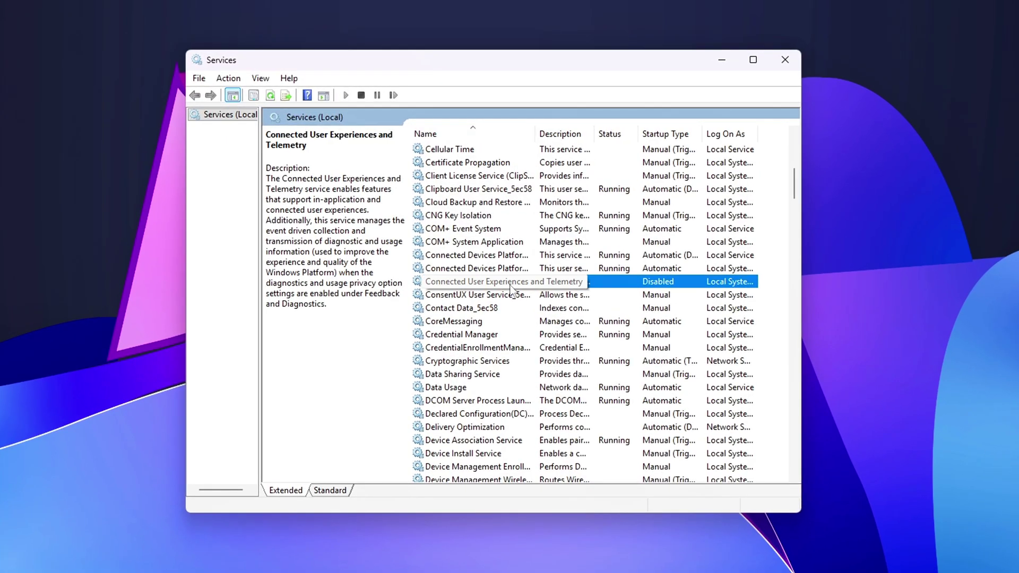
Step: Change the telemetry service's startup type to Disabled and apply it
{"action": "right_click", "coordinate": [511, 290]}
{"action": "left_click", "coordinate": [535, 421]}
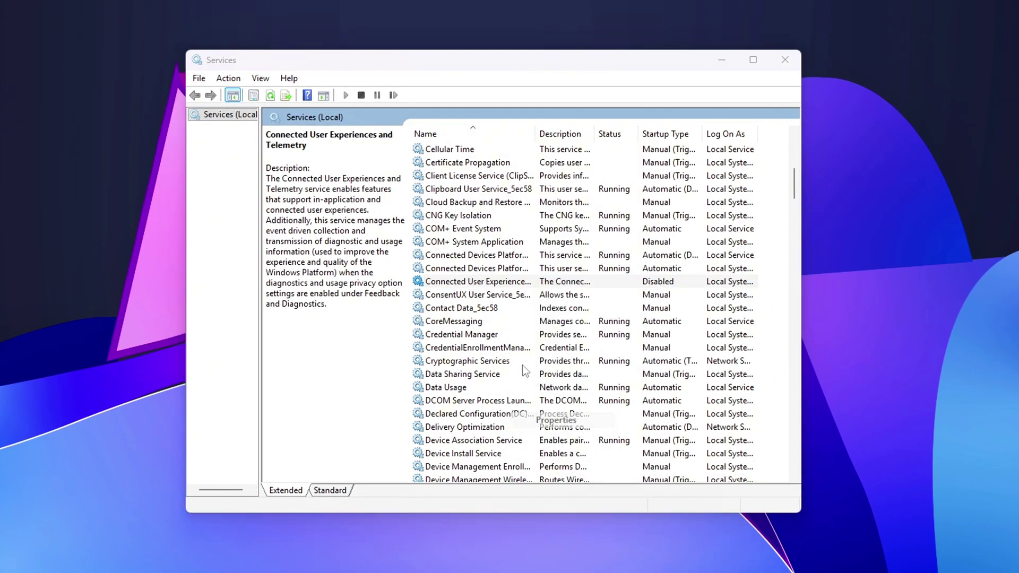
{"action": "left_click", "coordinate": [483, 276]}
{"action": "left_click", "coordinate": [472, 320]}
{"action": "left_click", "coordinate": [603, 430]}
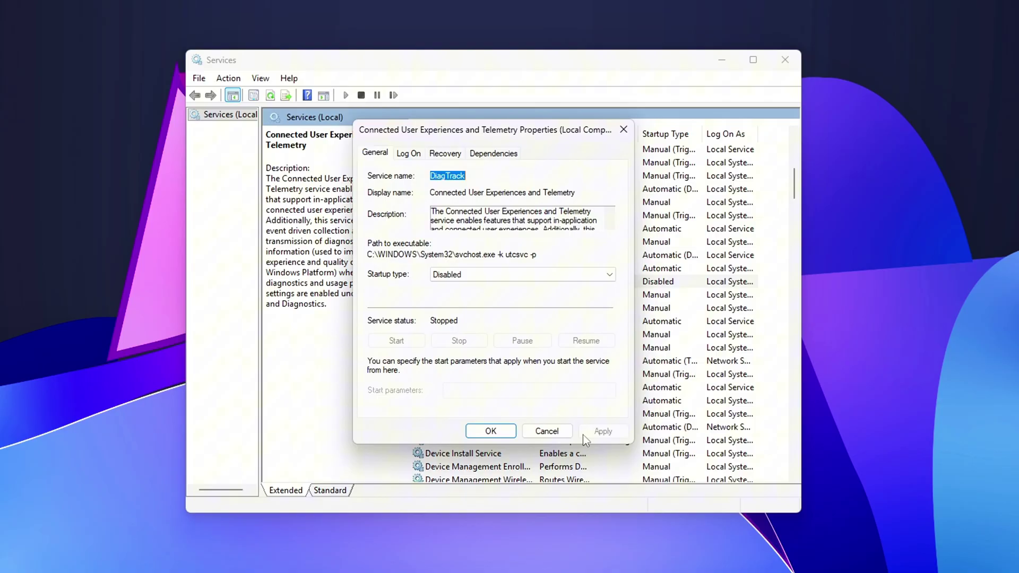
{"action": "left_click", "coordinate": [491, 431]}
{"action": "left_click", "coordinate": [576, 296]}
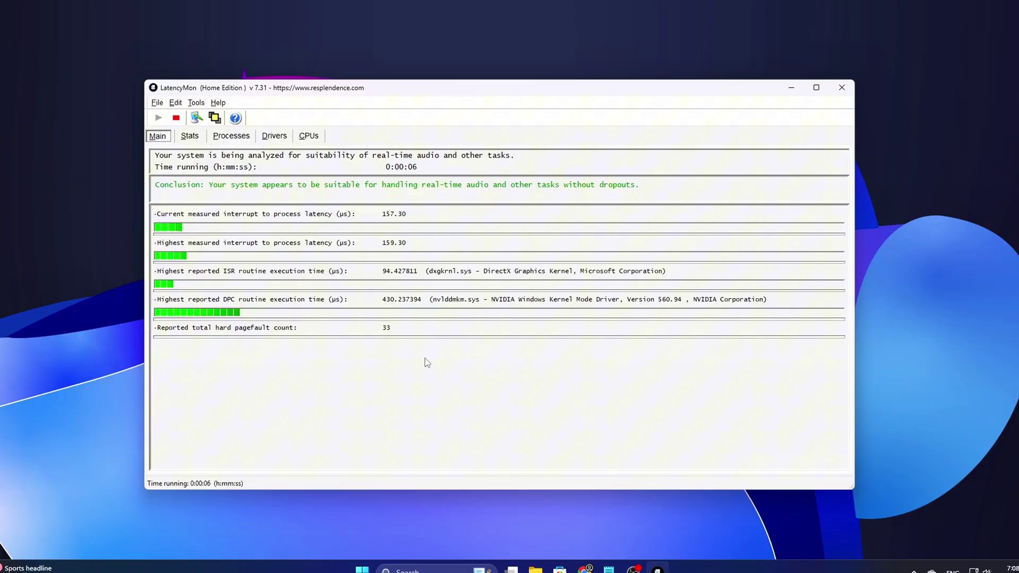
Step: Show the Drivers tab sorted by DPC count, highest first
{"action": "left_click", "coordinate": [257, 128]}
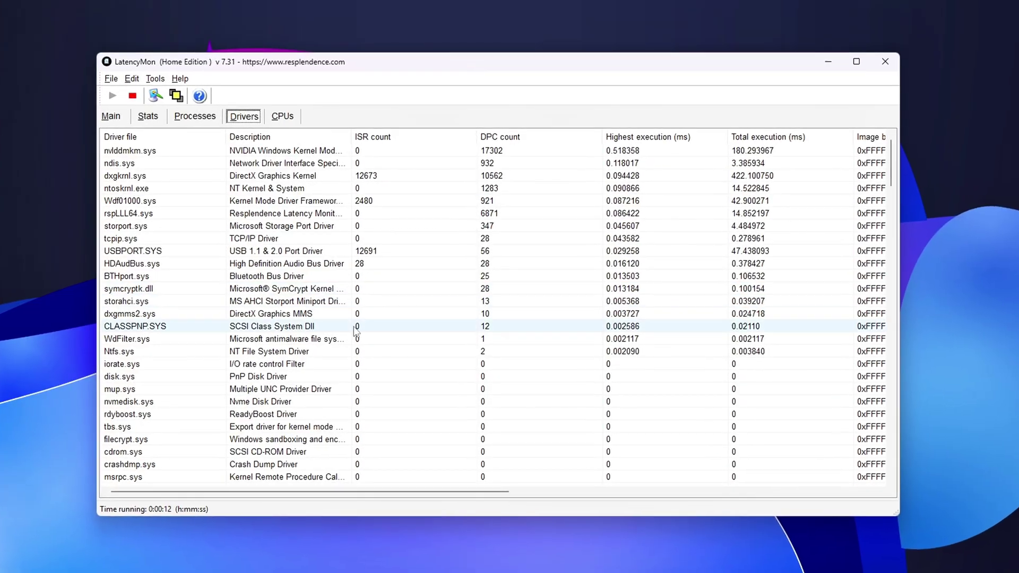
{"action": "left_click", "coordinate": [506, 136]}
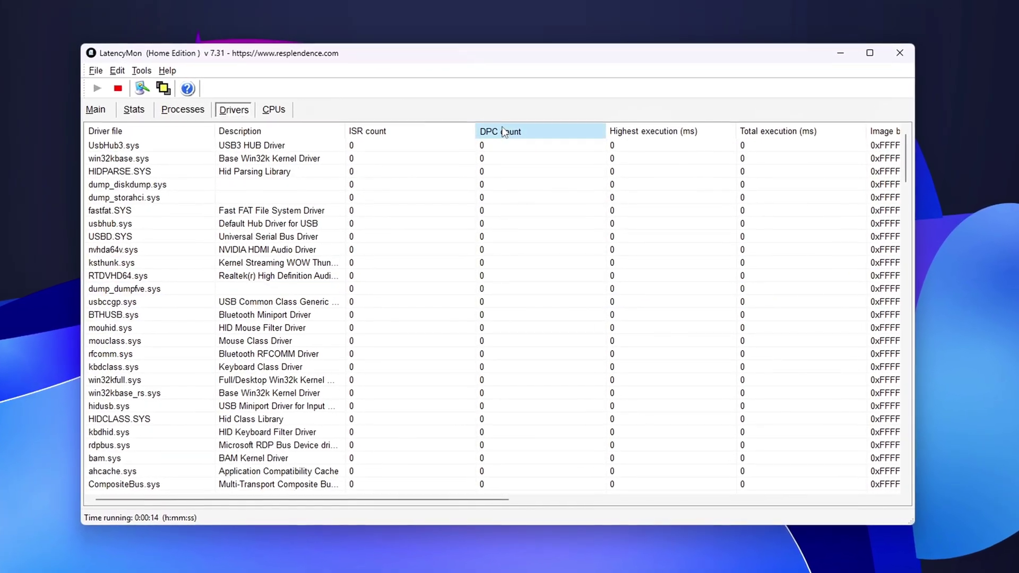
{"action": "left_click", "coordinate": [507, 135]}
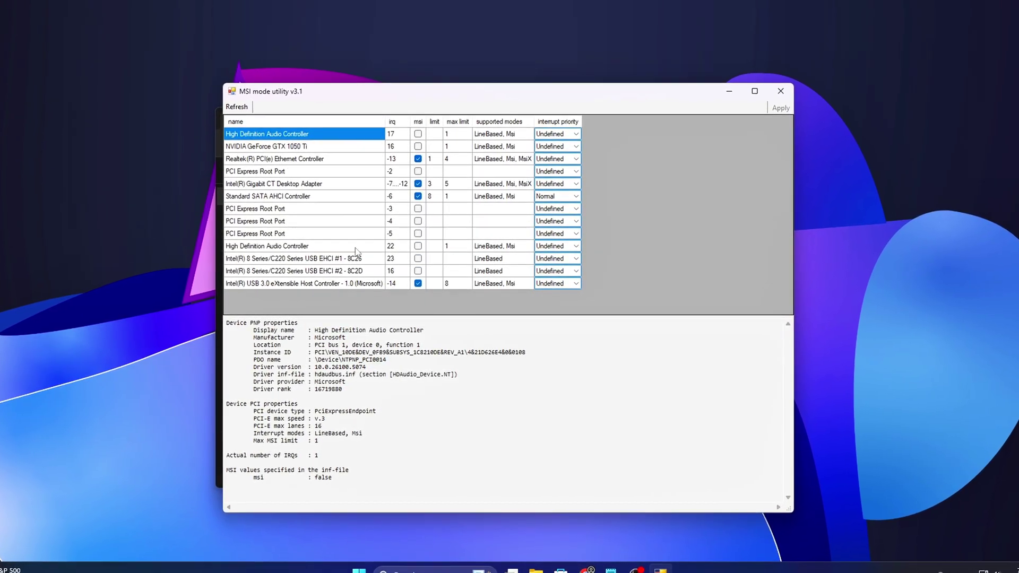
Step: Confirm the USB 3.0 eXtensible Host Controller has MSI ticked, review its interrupt priority, and exit the utility
{"action": "left_click", "coordinate": [298, 259]}
{"action": "left_click", "coordinate": [318, 283]}
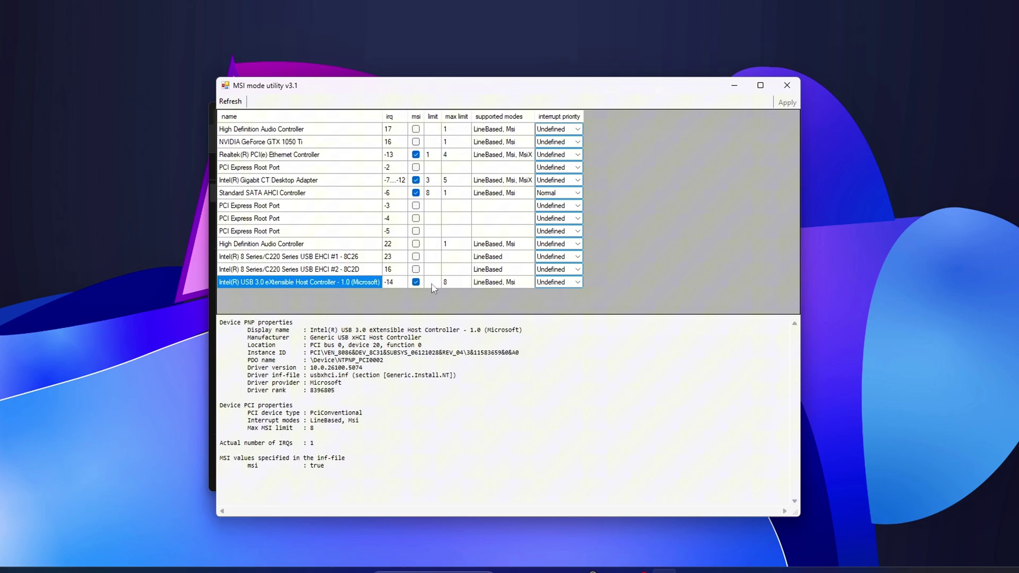
{"action": "left_click", "coordinate": [417, 283]}
{"action": "left_click", "coordinate": [348, 280]}
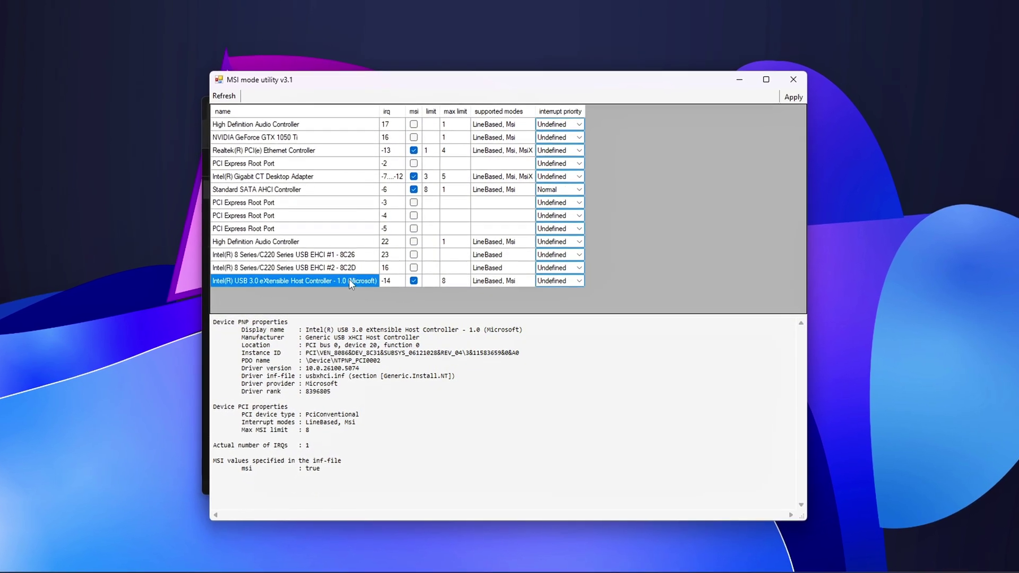
{"action": "left_click", "coordinate": [566, 281]}
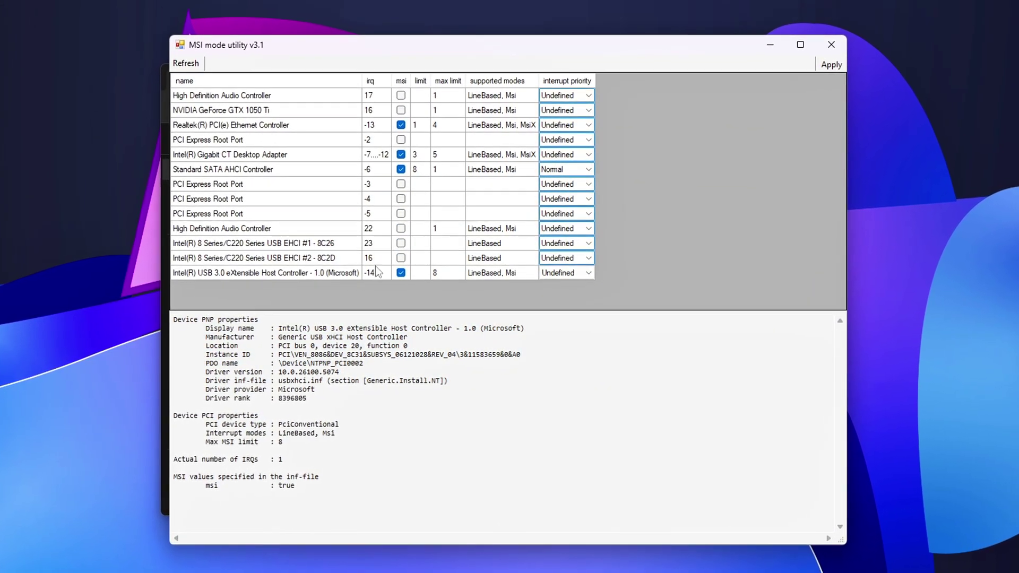
{"action": "left_click", "coordinate": [401, 273]}
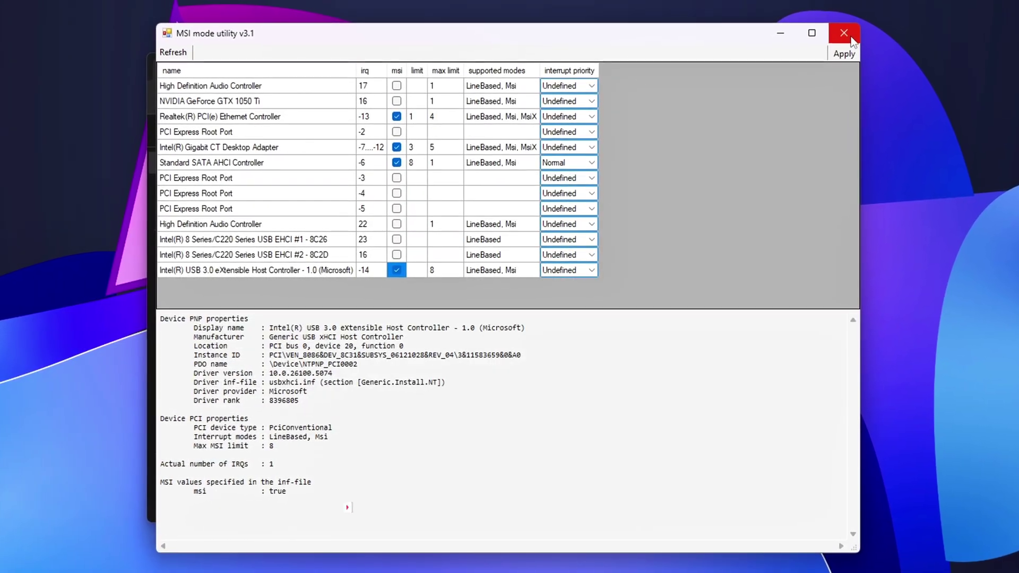
{"action": "left_click", "coordinate": [848, 29]}
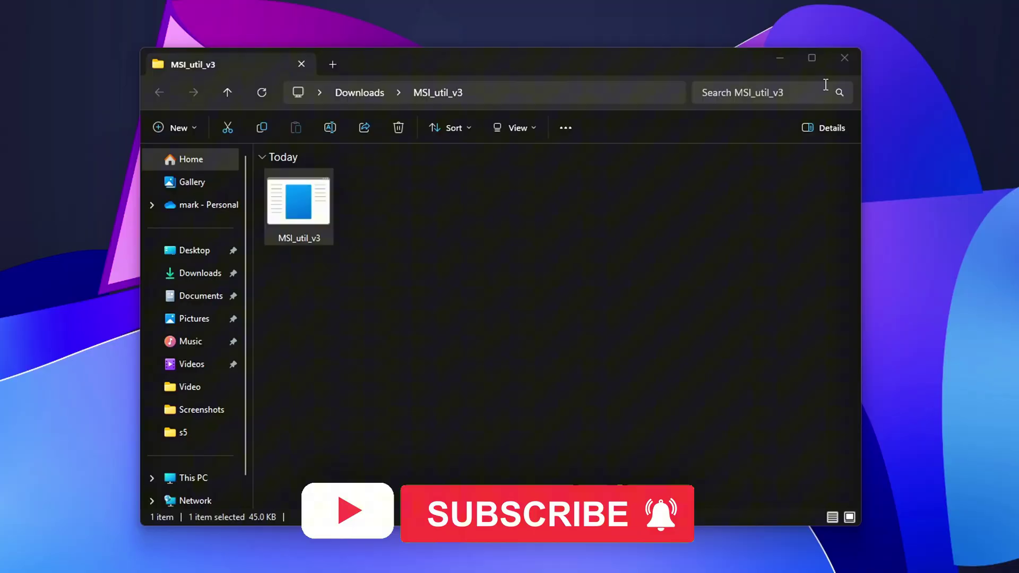